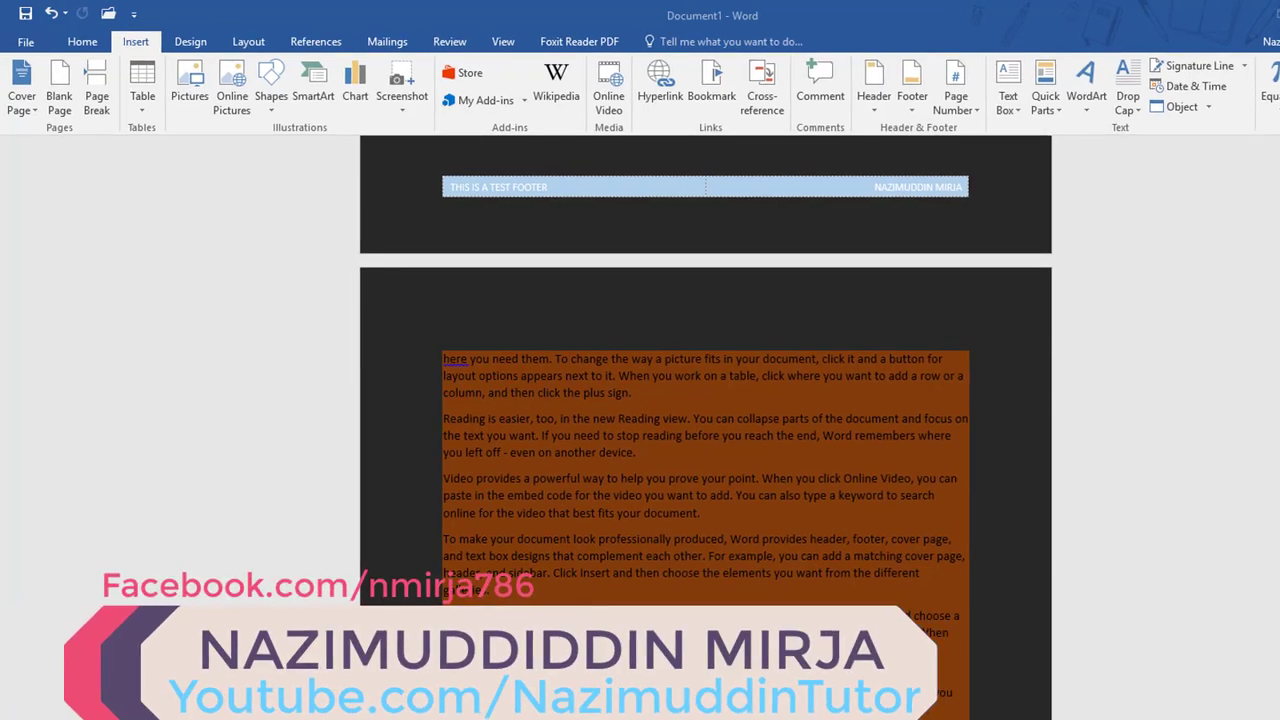
# Insert an Accent Bar 1 page number, '1 | Page', inline after 'Video' on page 1
pyautogui.click(753, 455)
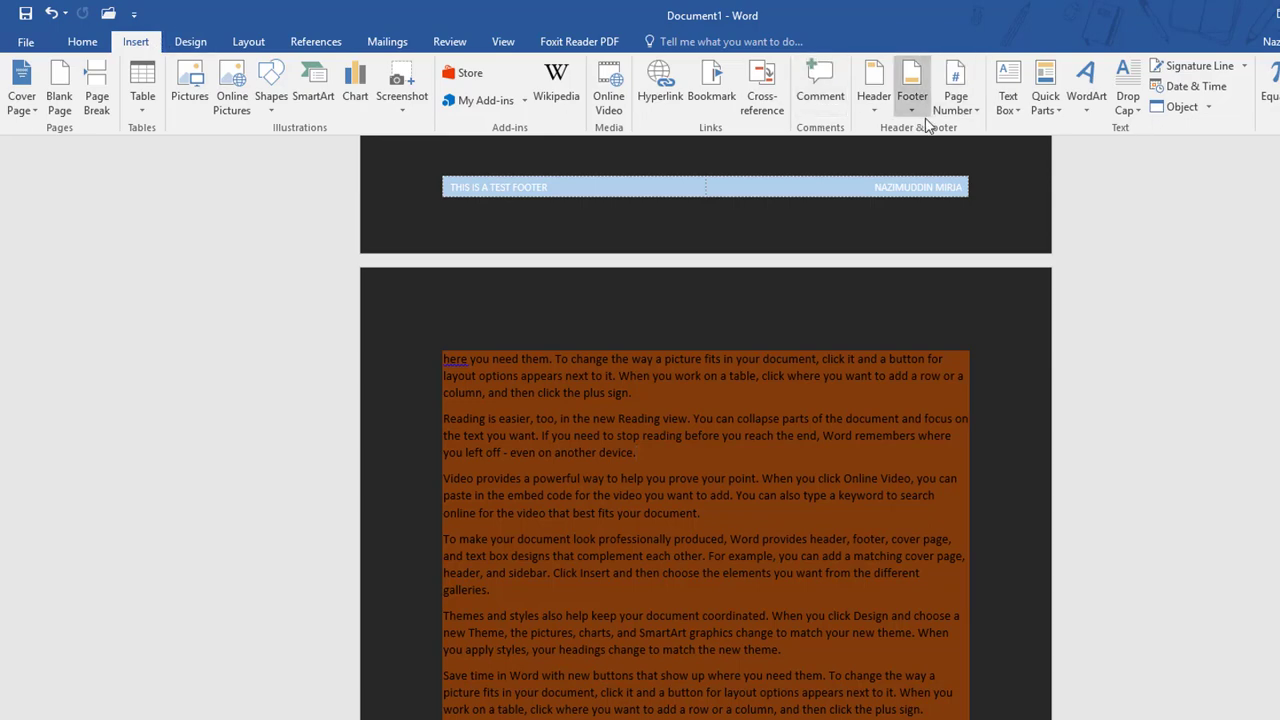
pyautogui.click(960, 110)
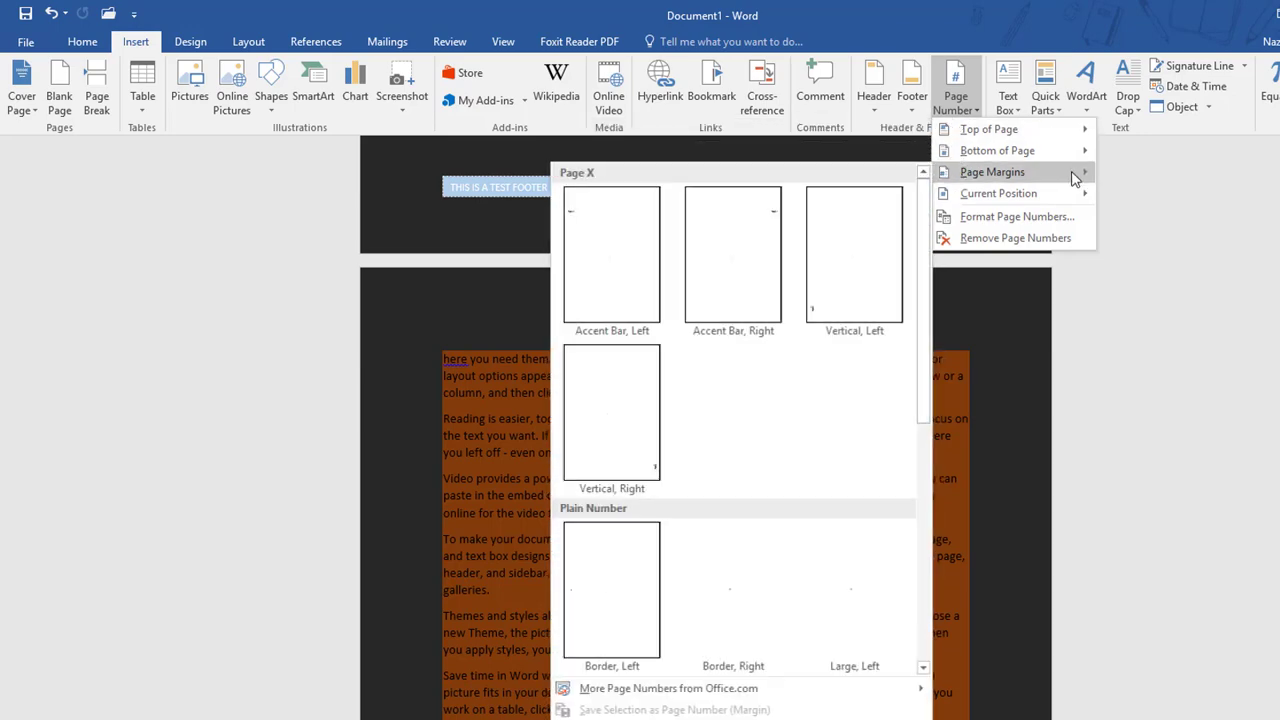
pyautogui.moveTo(999, 193)
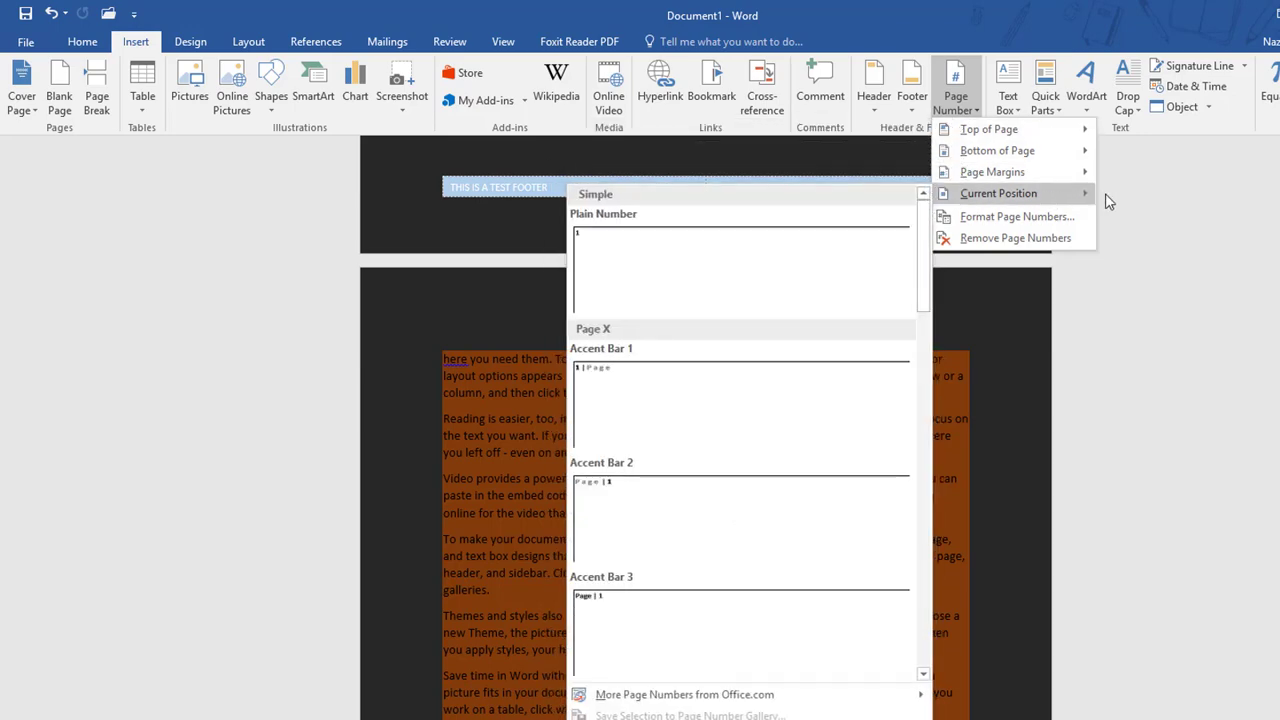
pyautogui.click(957, 410)
pyautogui.scroll(5, 824, 425)
pyautogui.scroll(5, 824, 425)
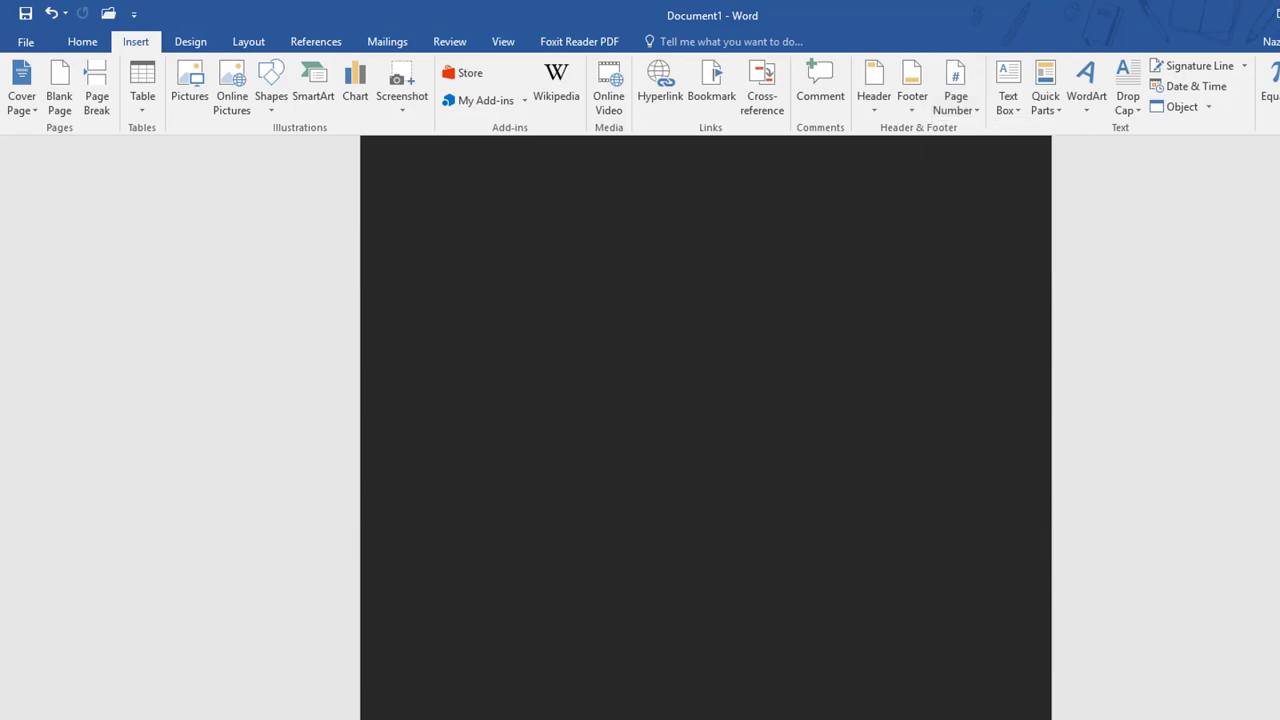
pyautogui.scroll(1, 505, 297)
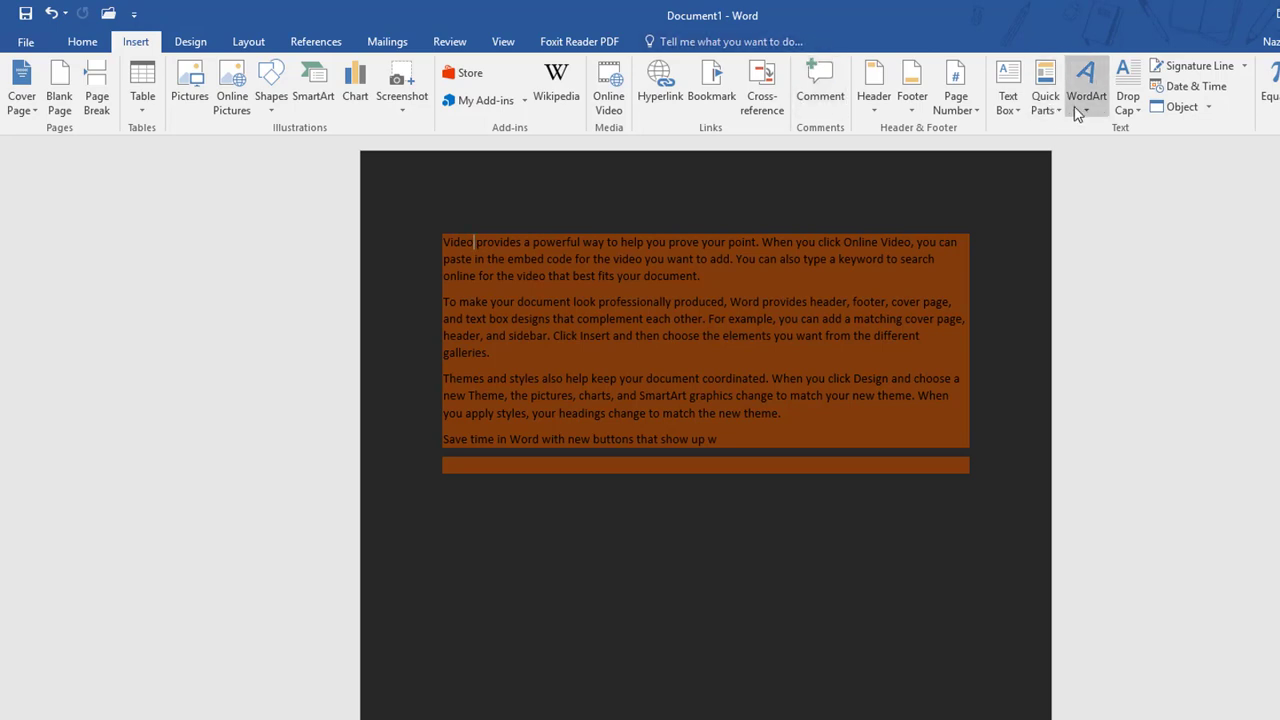
pyautogui.click(962, 105)
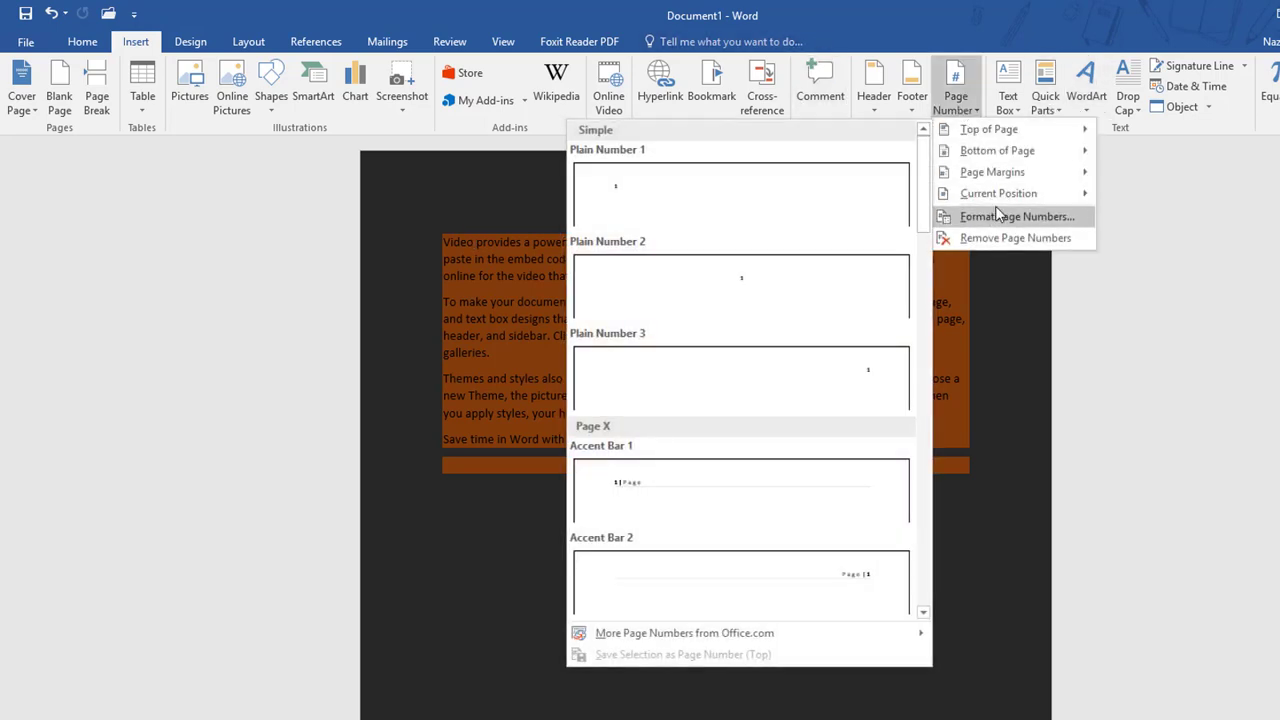
pyautogui.moveTo(998, 193)
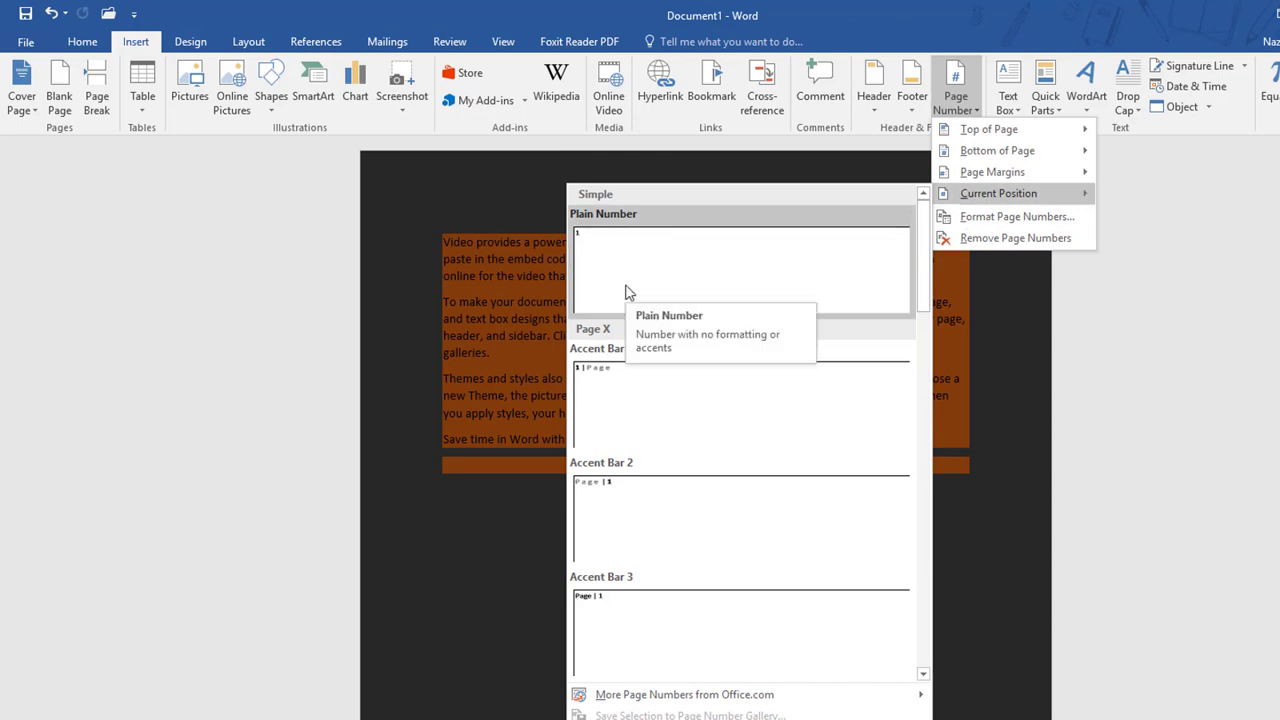
pyautogui.click(603, 382)
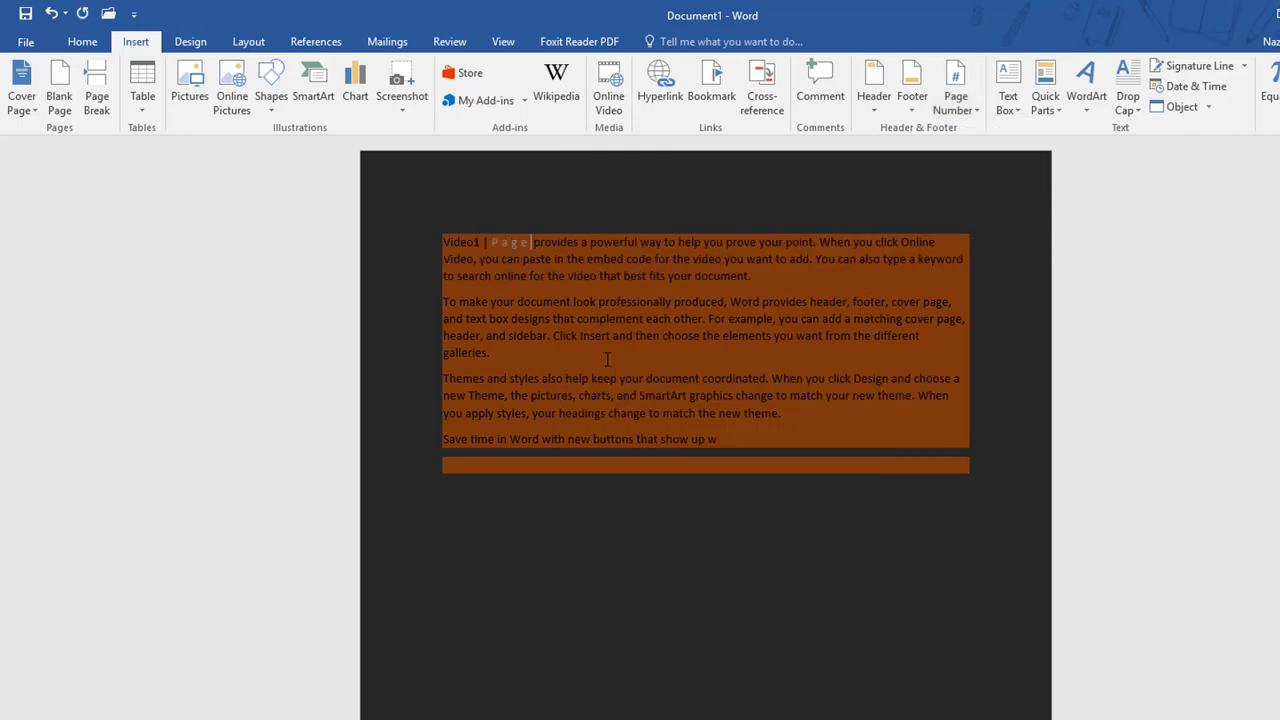
pyautogui.click(477, 242)
# Insert a plain page number at the cursor and a Bold Numbers 3 'Page X of Y' at top right
pyautogui.click(958, 105)
pyautogui.moveTo(998, 193)
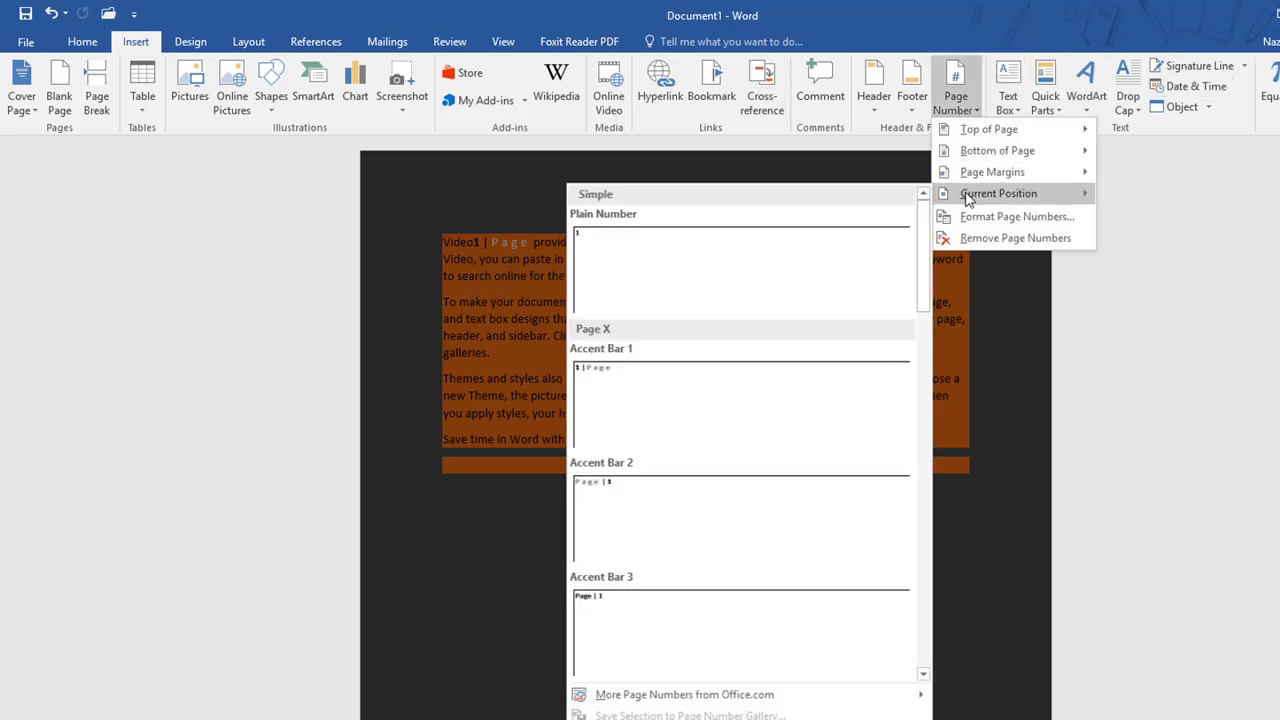
pyautogui.click(631, 286)
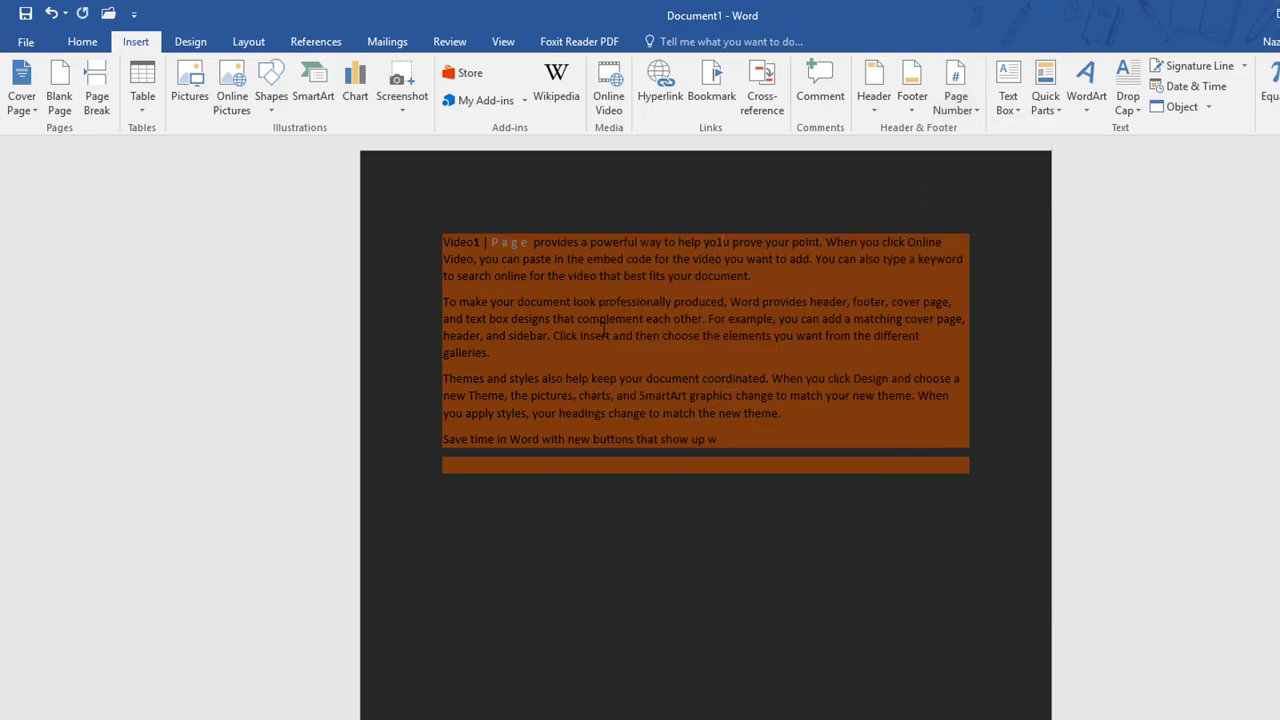
pyautogui.click(956, 100)
pyautogui.moveTo(989, 129)
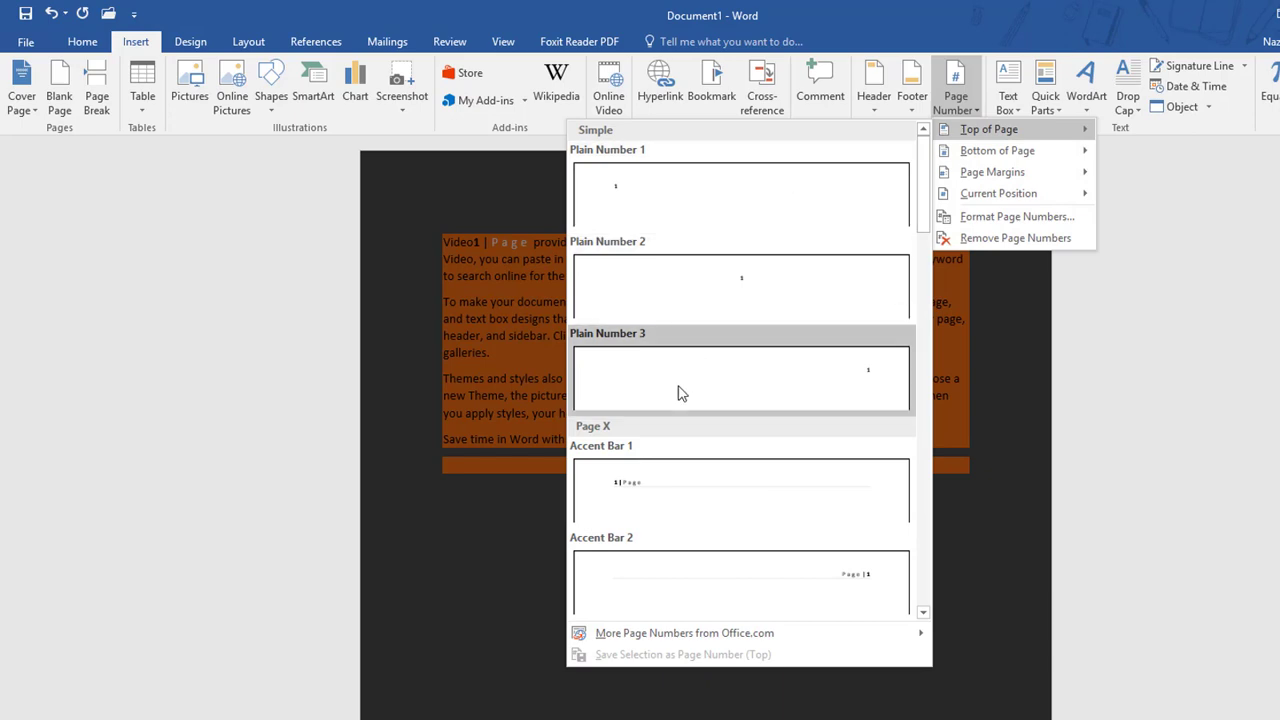
pyautogui.scroll(-5, 688, 488)
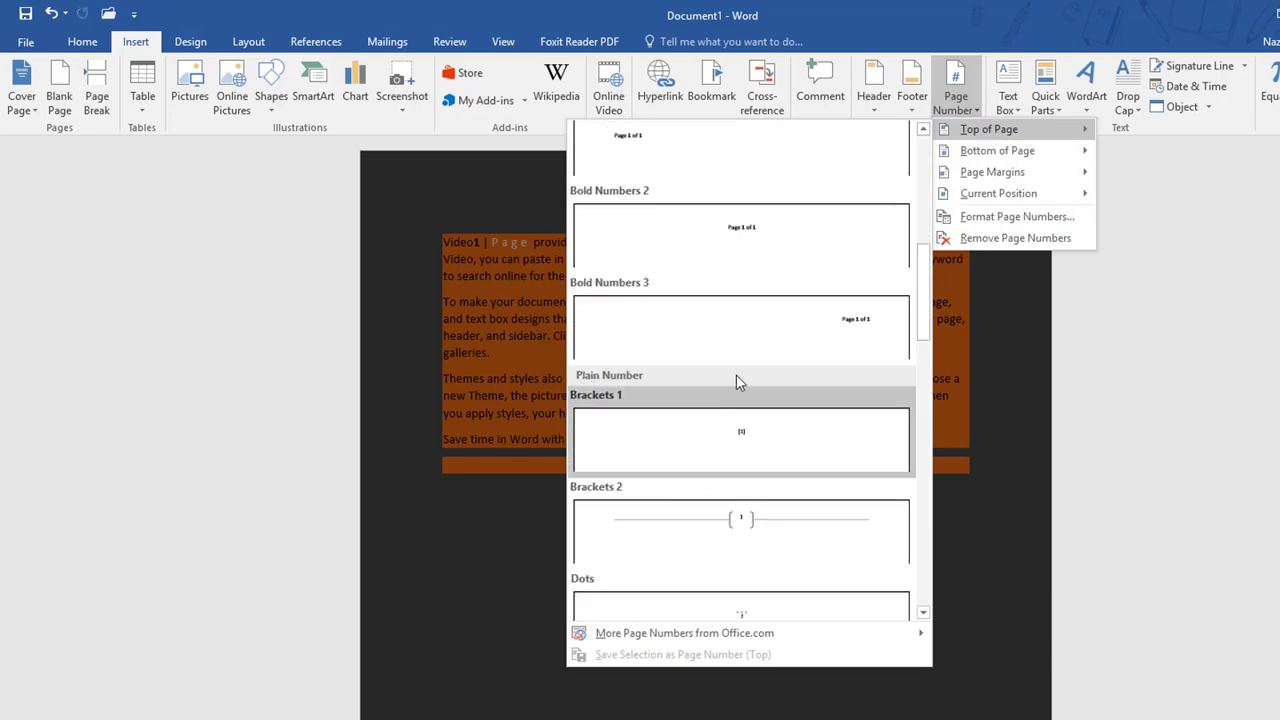
pyautogui.click(825, 316)
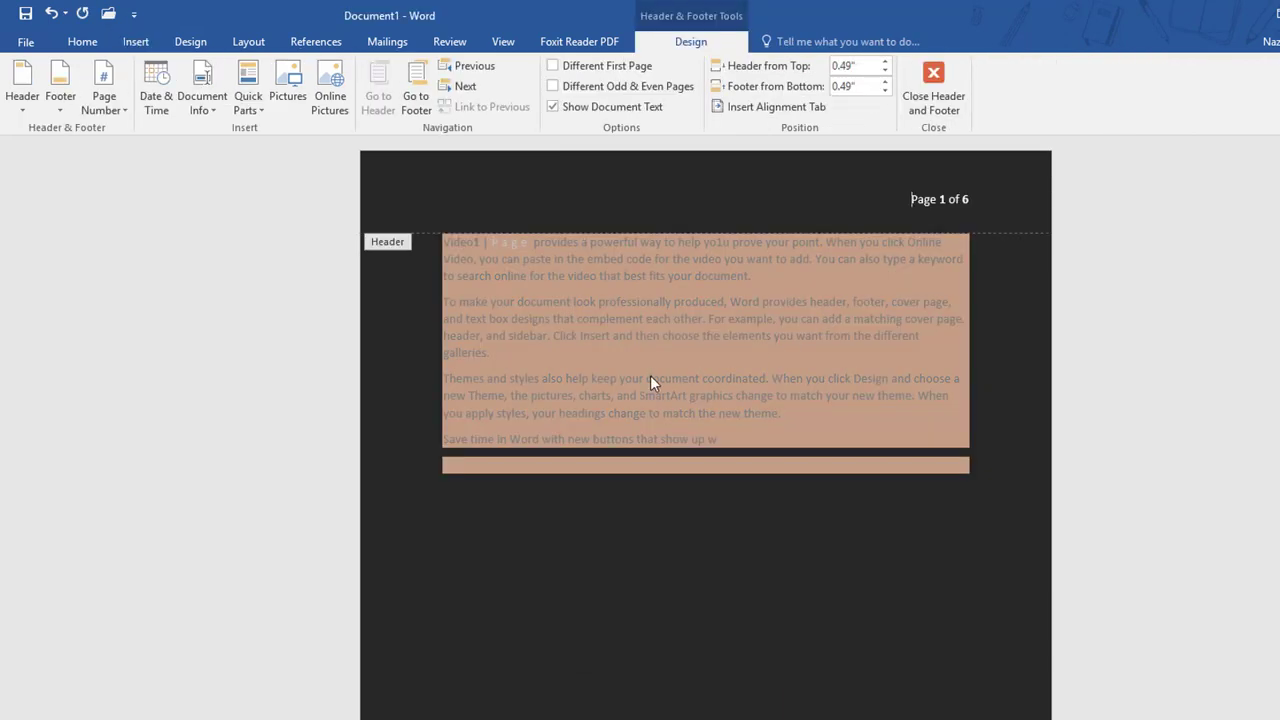
# Close header editing and scroll through the pages to check the 'Page X of 6' headers
pyautogui.click(933, 90)
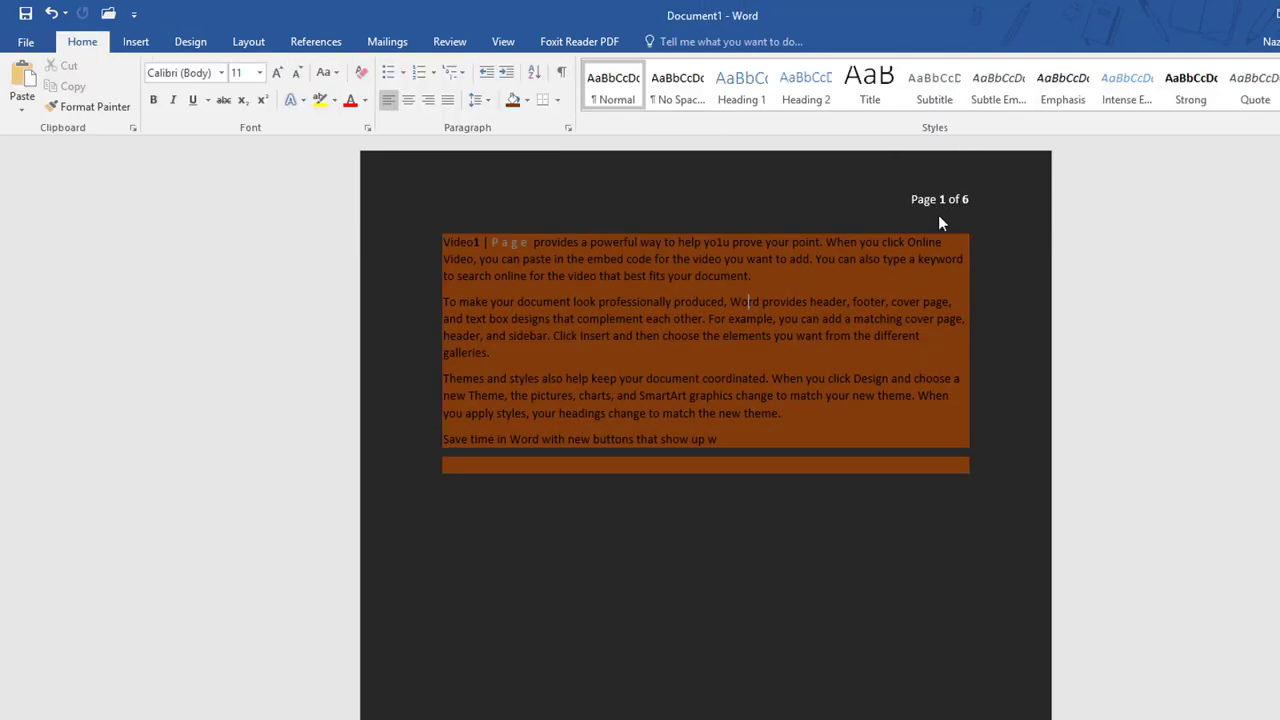
pyautogui.scroll(-3, 949, 212)
pyautogui.scroll(-3, 883, 420)
pyautogui.scroll(-5, 883, 420)
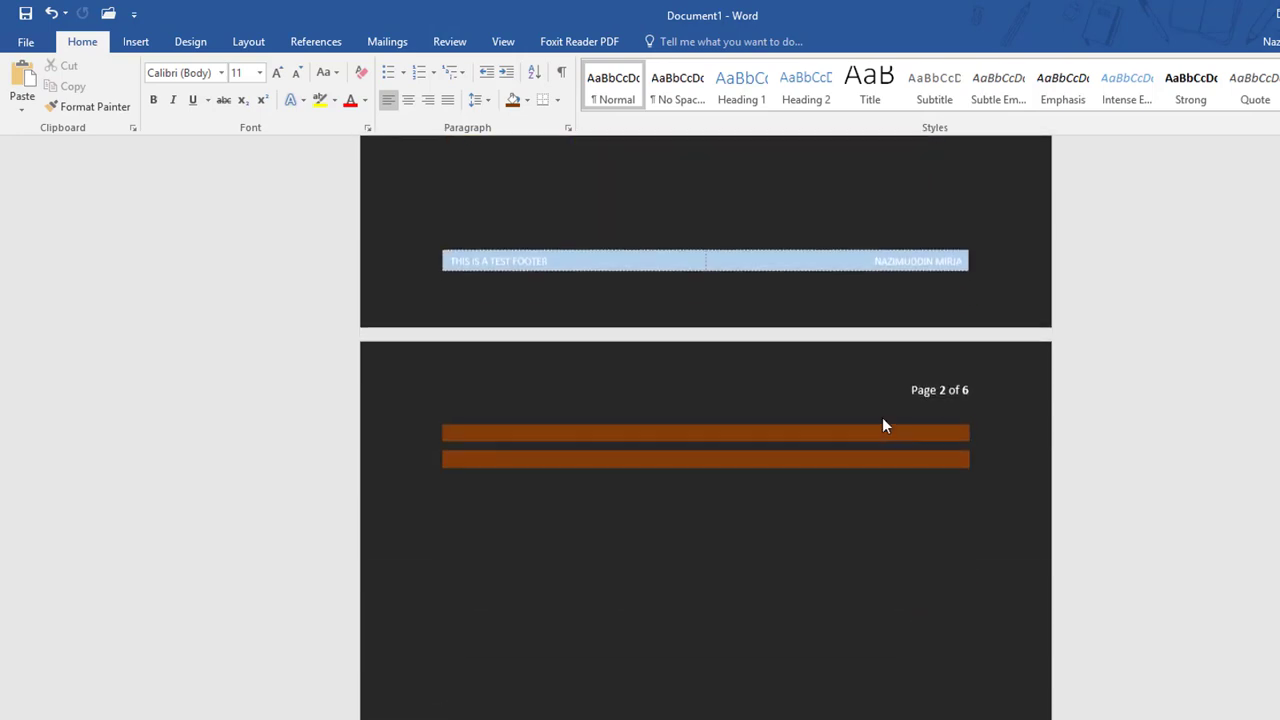
pyautogui.scroll(-3, 941, 385)
pyautogui.scroll(-3, 945, 390)
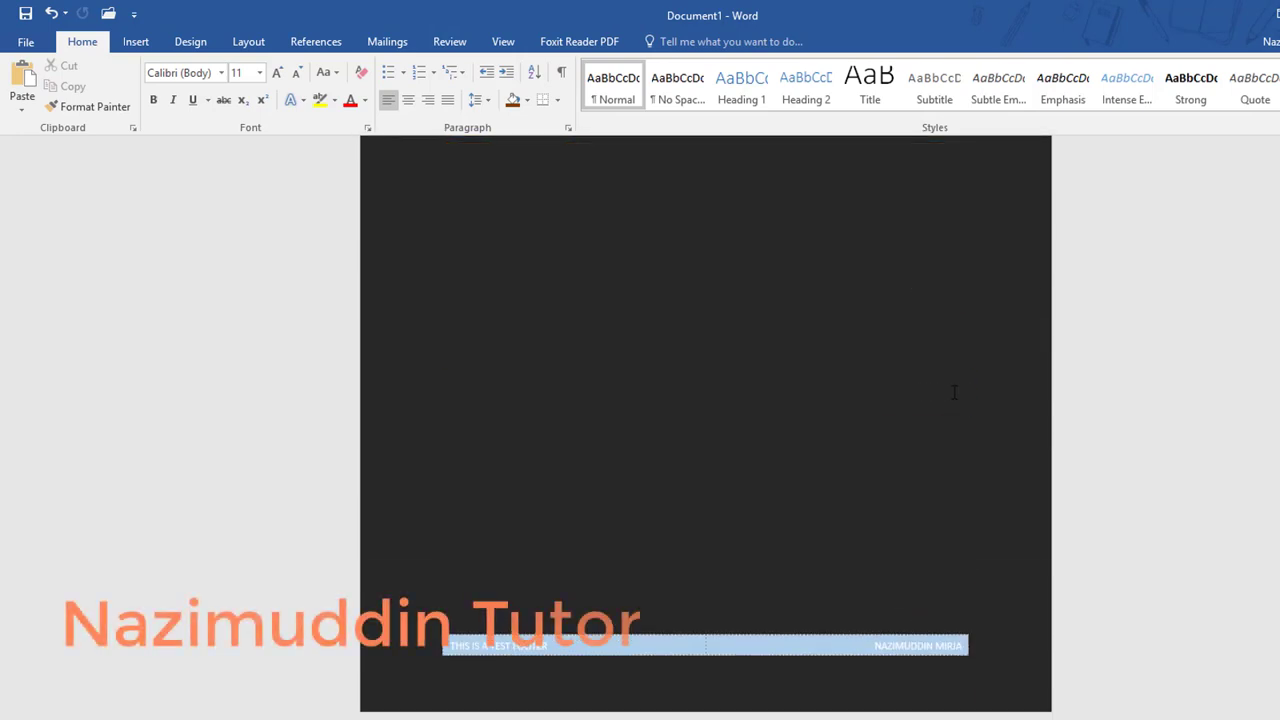
pyautogui.scroll(-5, 950, 395)
pyautogui.scroll(-1, 957, 398)
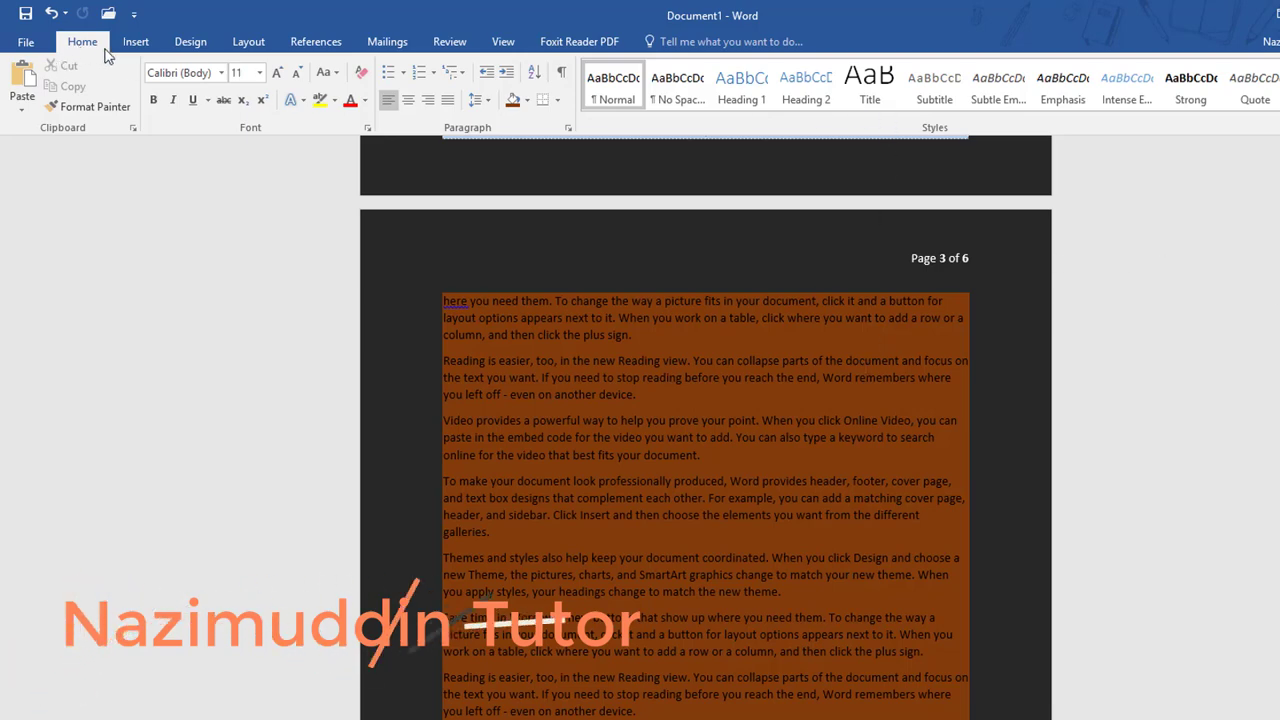
# Remove the existing page numbers from the document
pyautogui.click(135, 42)
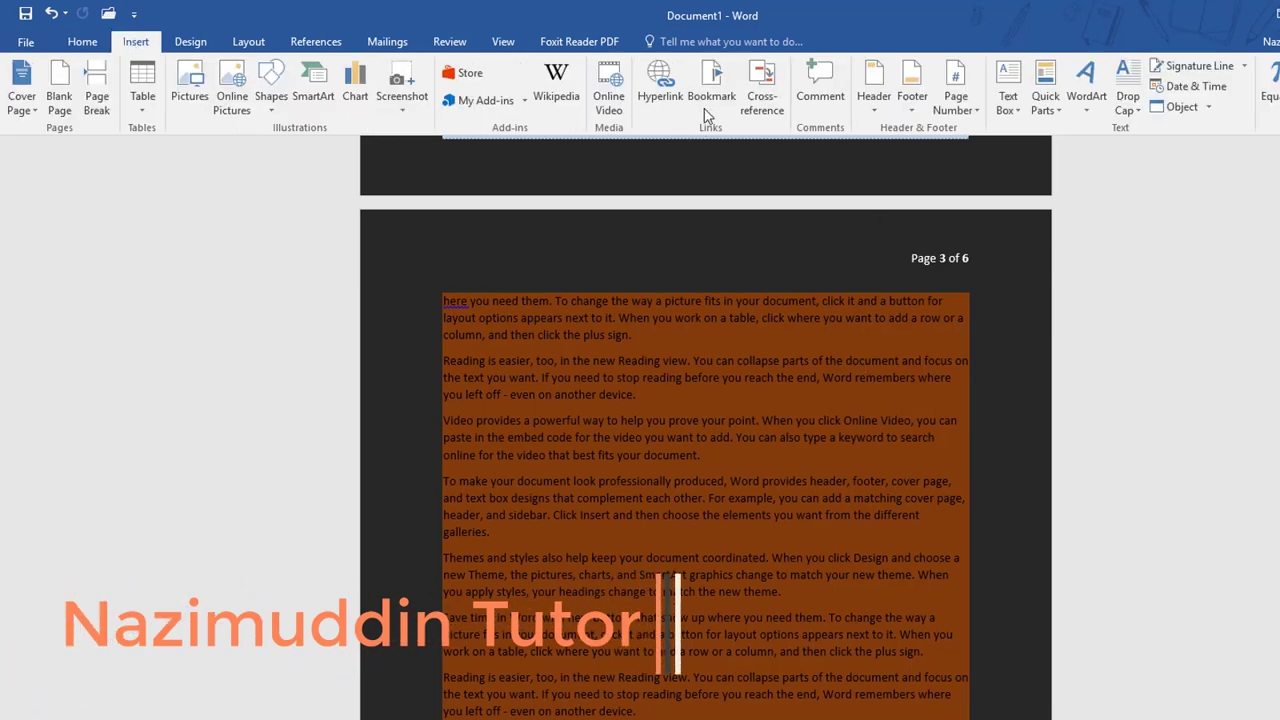
pyautogui.click(968, 106)
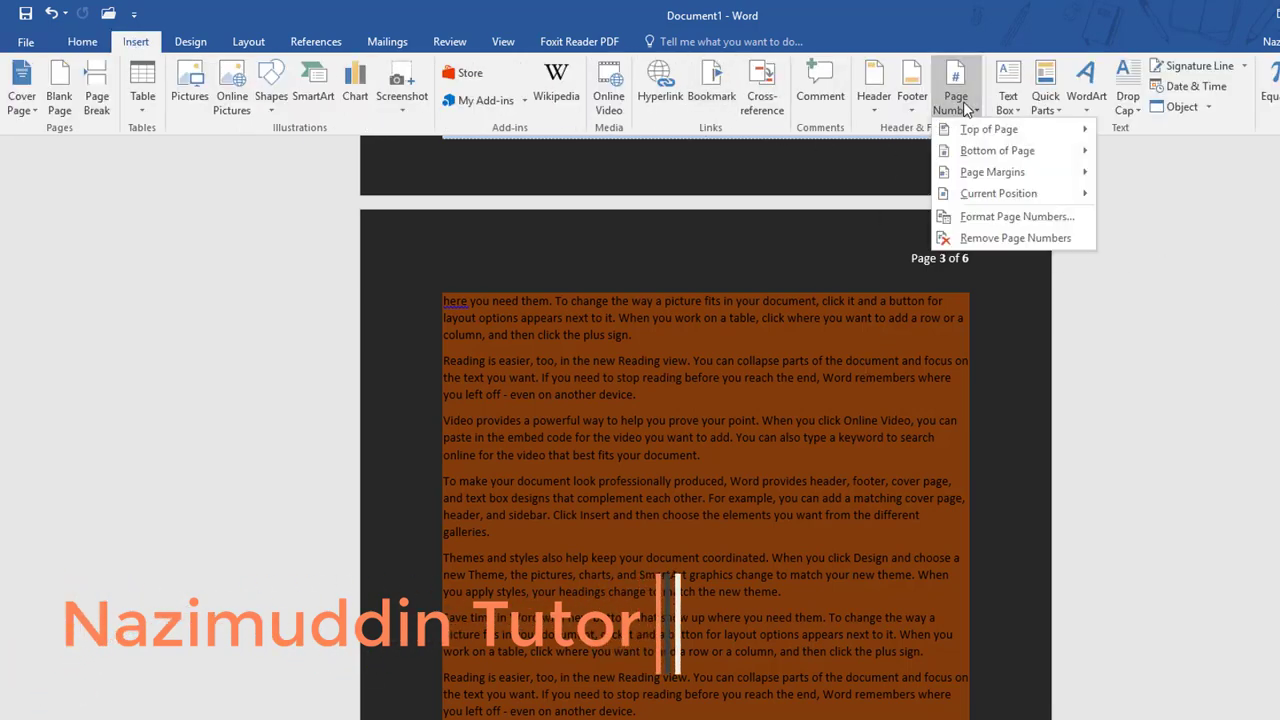
pyautogui.click(965, 246)
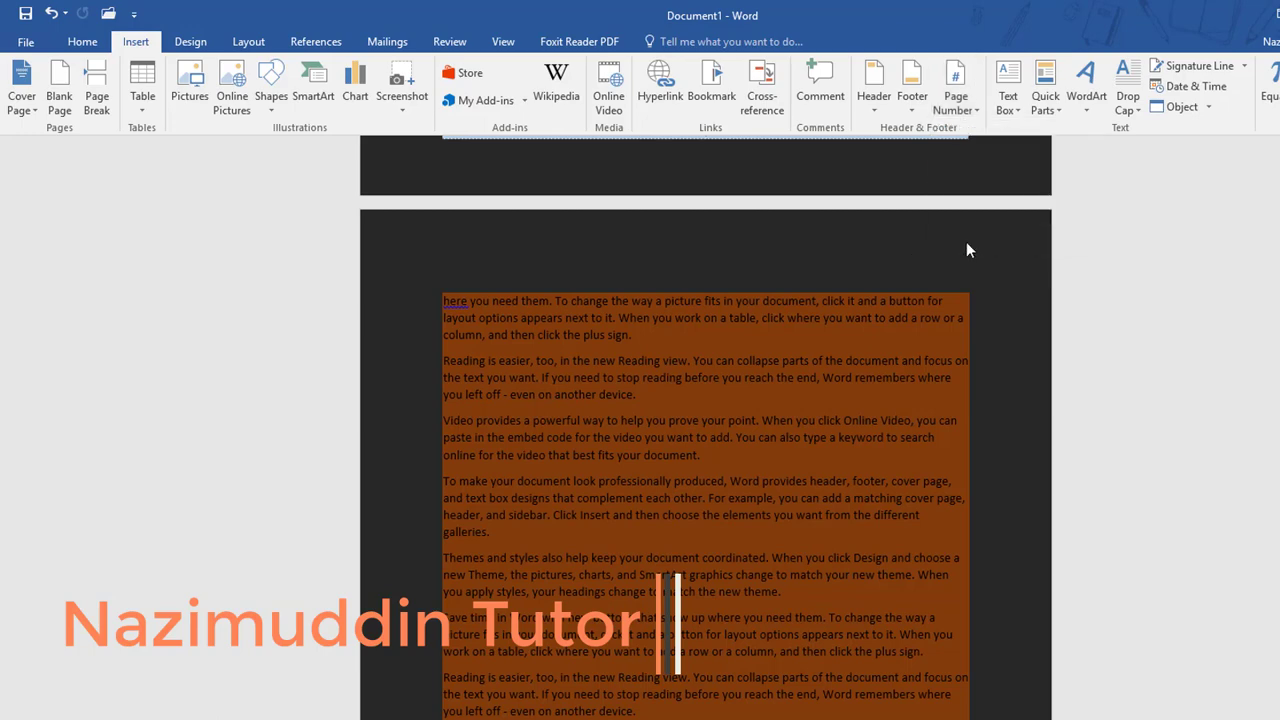
# Add an Accent Bar 1 page number to the bottom of every page
pyautogui.click(953, 112)
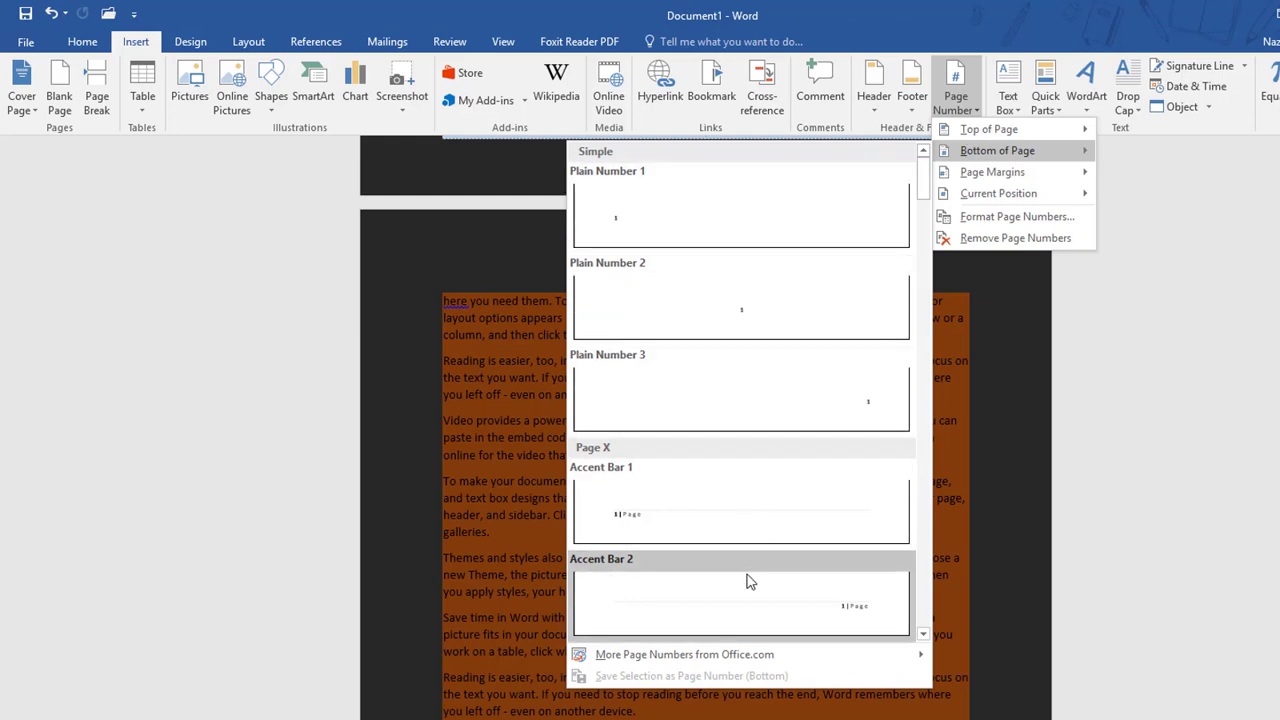
pyautogui.scroll(-3, 760, 580)
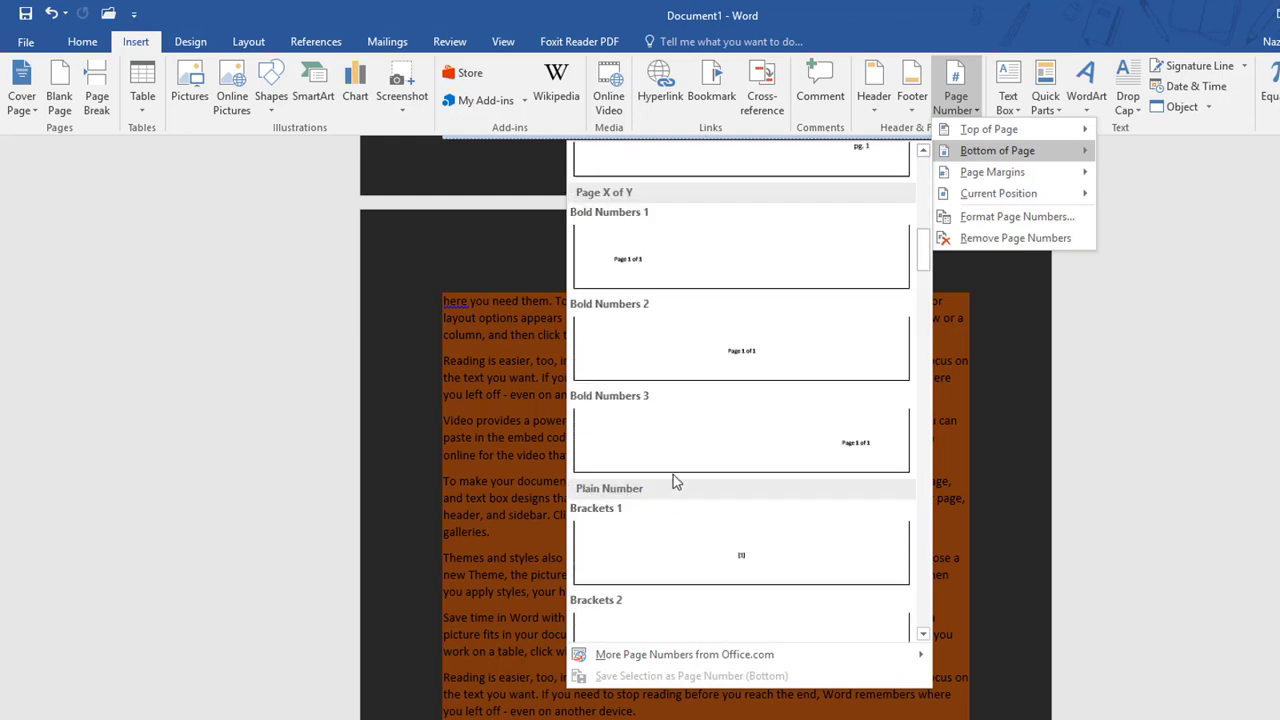
pyautogui.scroll(-5, 675, 481)
pyautogui.scroll(5, 673, 481)
pyautogui.scroll(5, 594, 403)
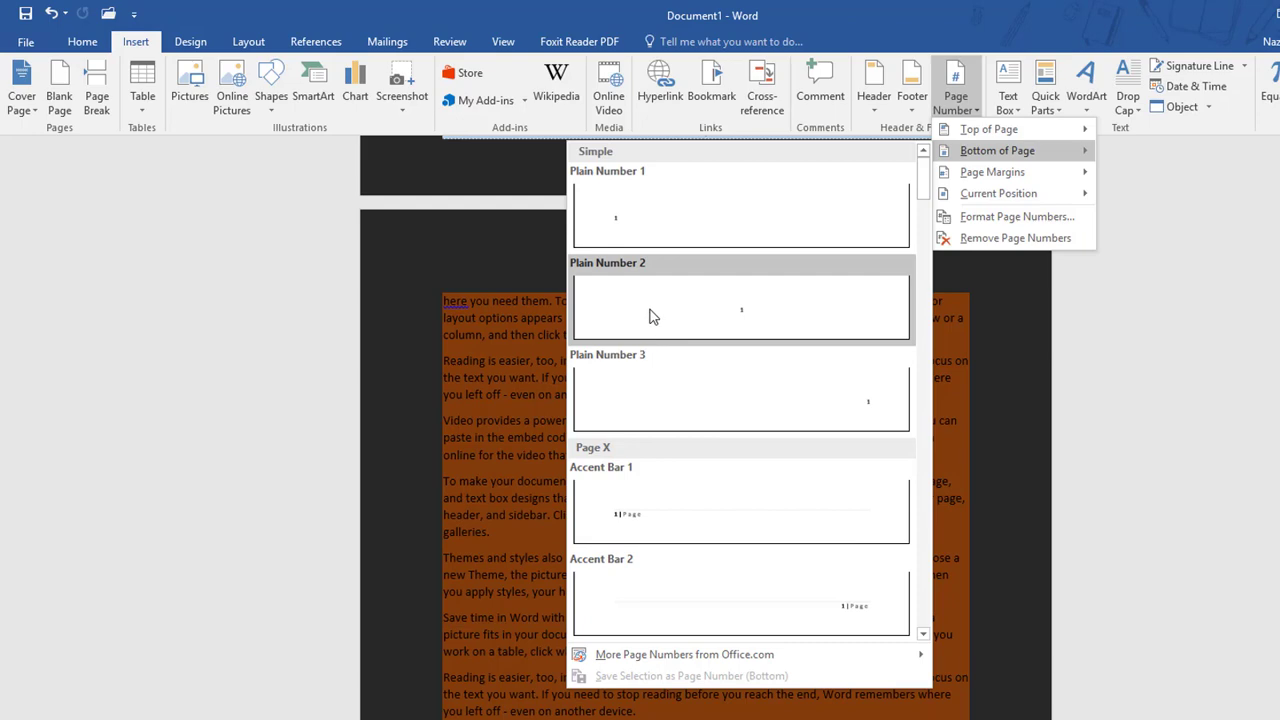
pyautogui.click(632, 511)
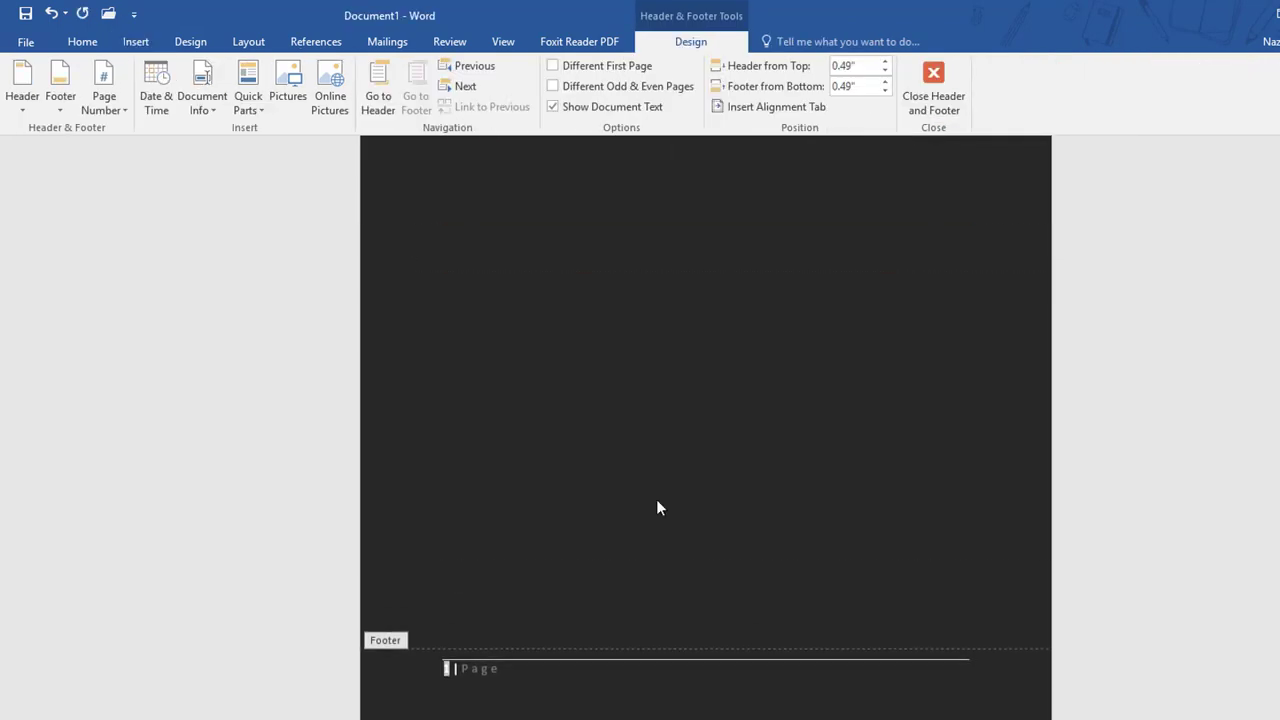
# Close footer editing and scroll through pages 1–3 to check the '1 | Page' footers
pyautogui.click(934, 77)
pyautogui.scroll(-3, 653, 630)
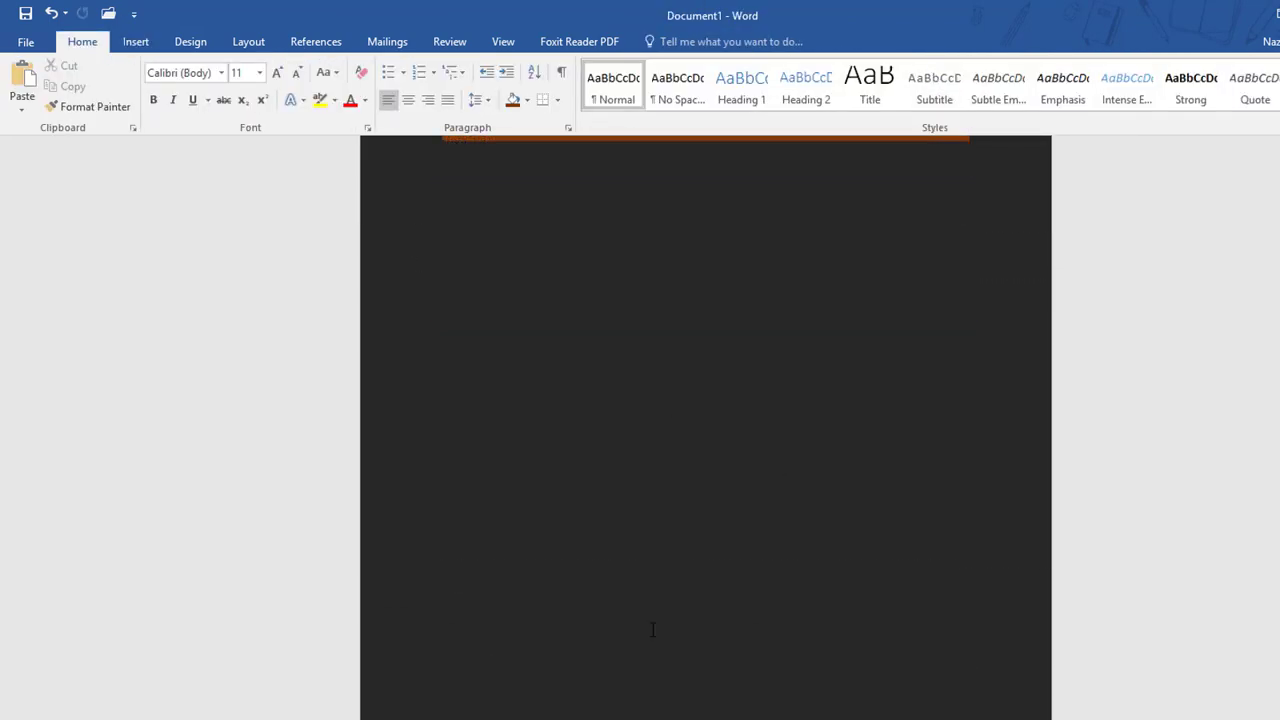
pyautogui.scroll(-2, 600, 560)
pyautogui.scroll(-4, 440, 500)
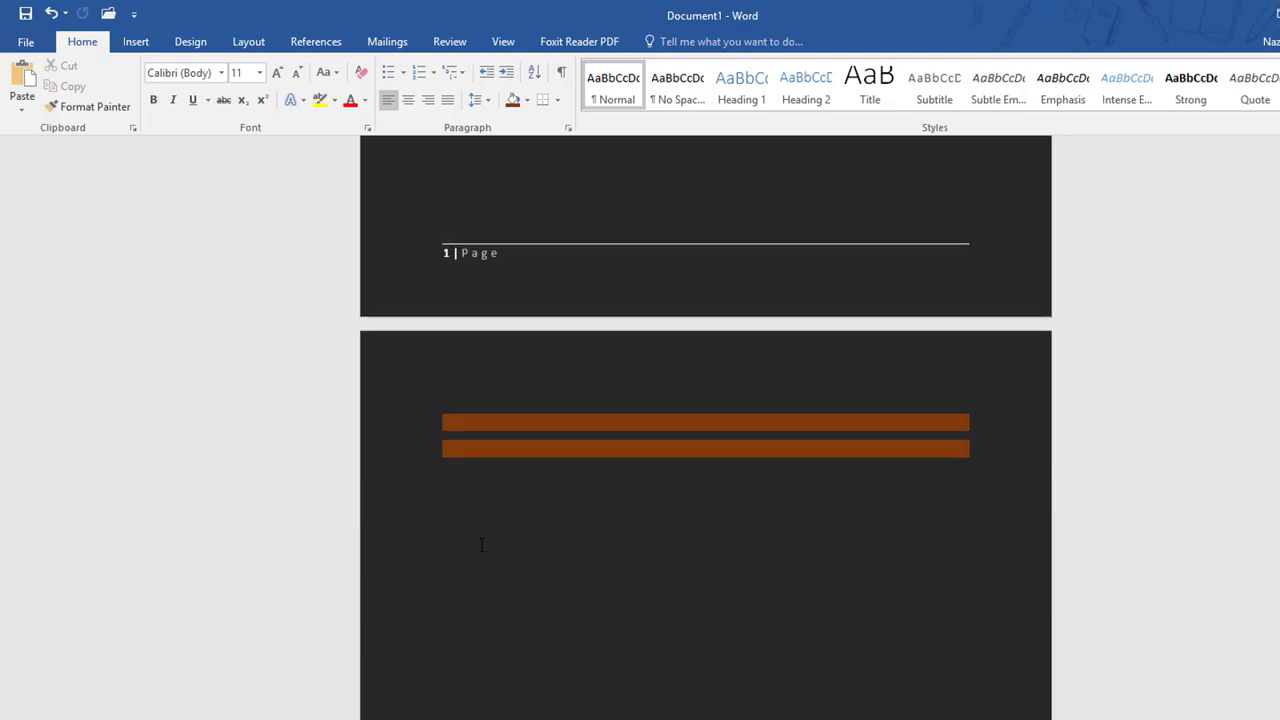
pyautogui.scroll(-5, 479, 554)
pyautogui.scroll(-3, 479, 554)
pyautogui.scroll(-5, 449, 631)
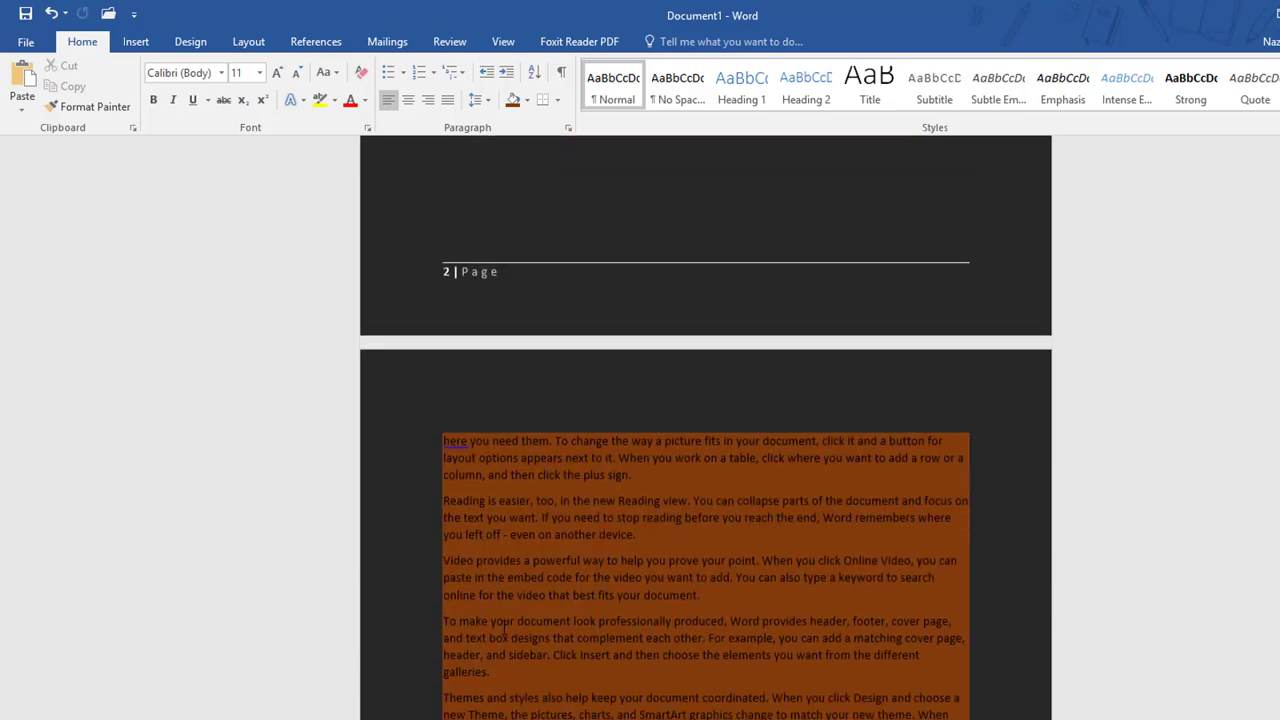
pyautogui.scroll(-5, 535, 607)
pyautogui.scroll(-3, 470, 648)
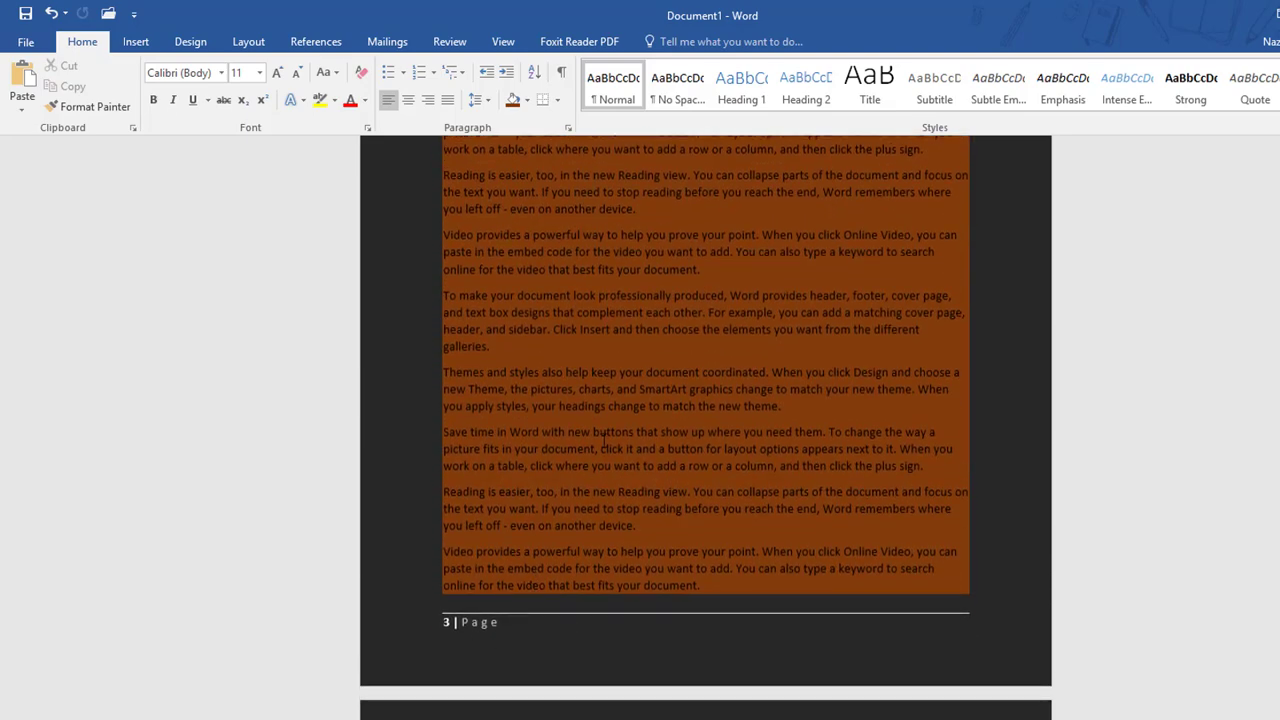
# Add a Circle, Right page-margin number to every page and close header/footer editing
pyautogui.click(136, 42)
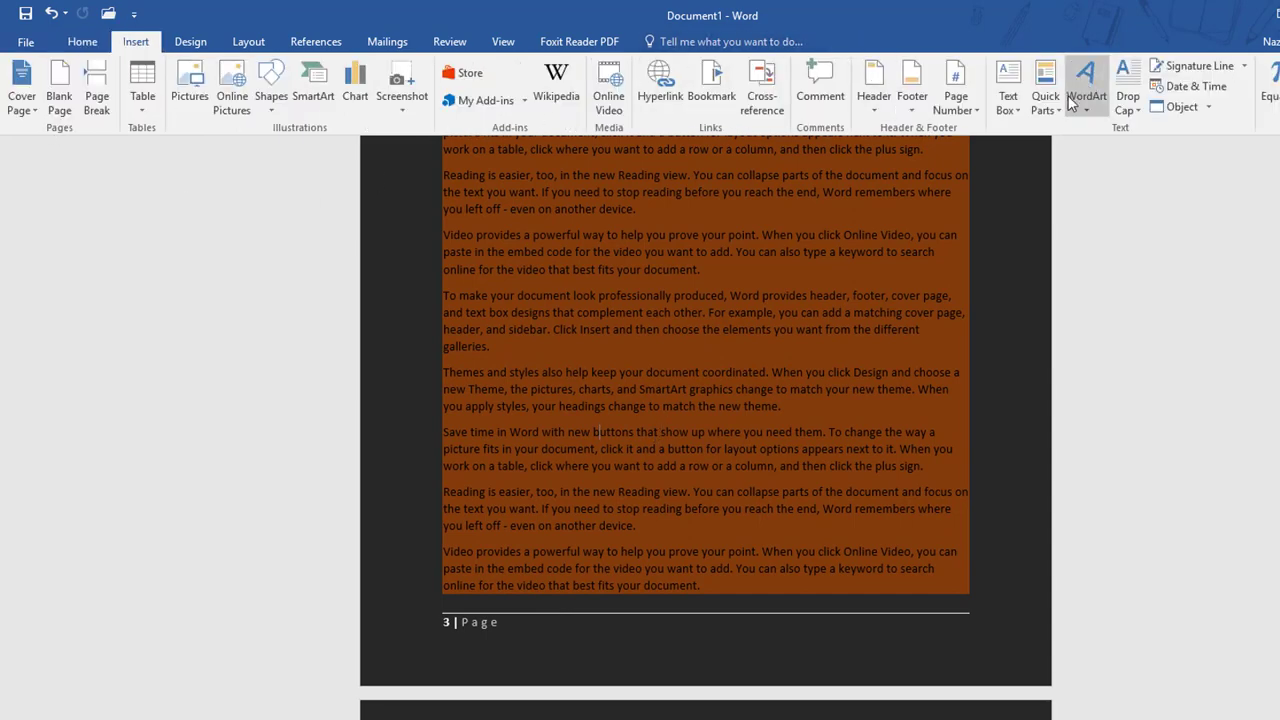
pyautogui.click(955, 100)
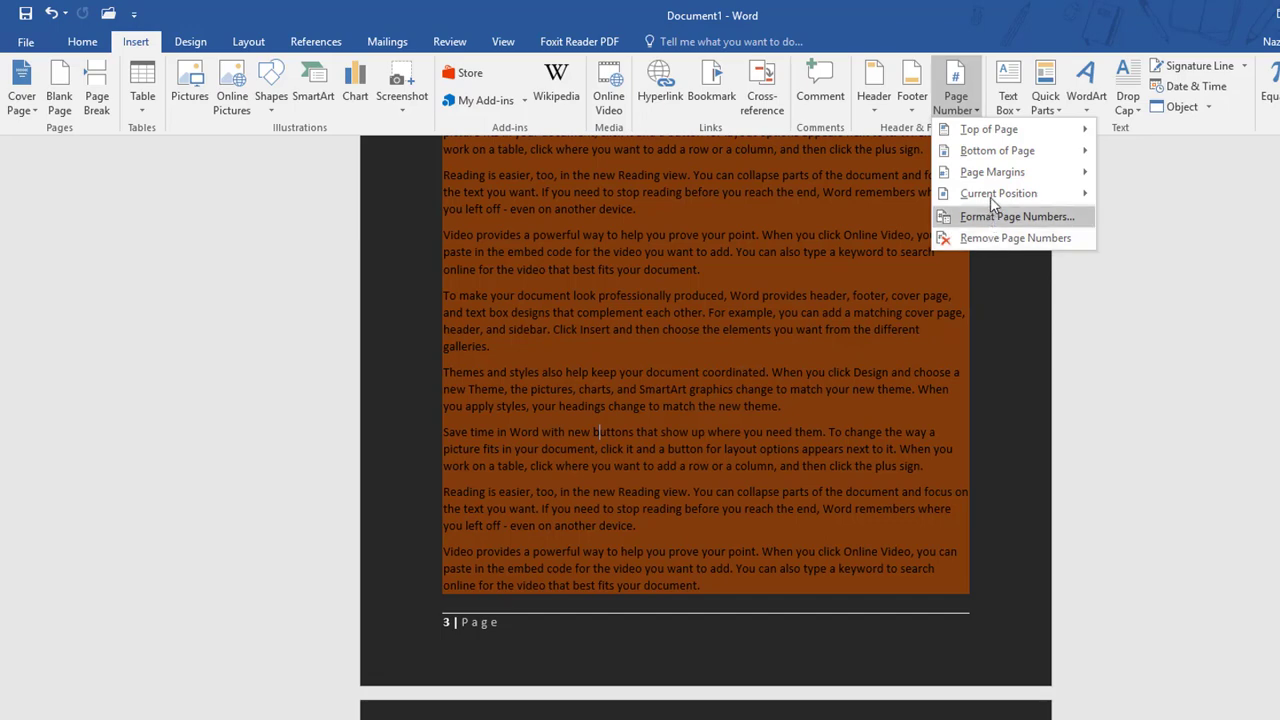
pyautogui.moveTo(992, 172)
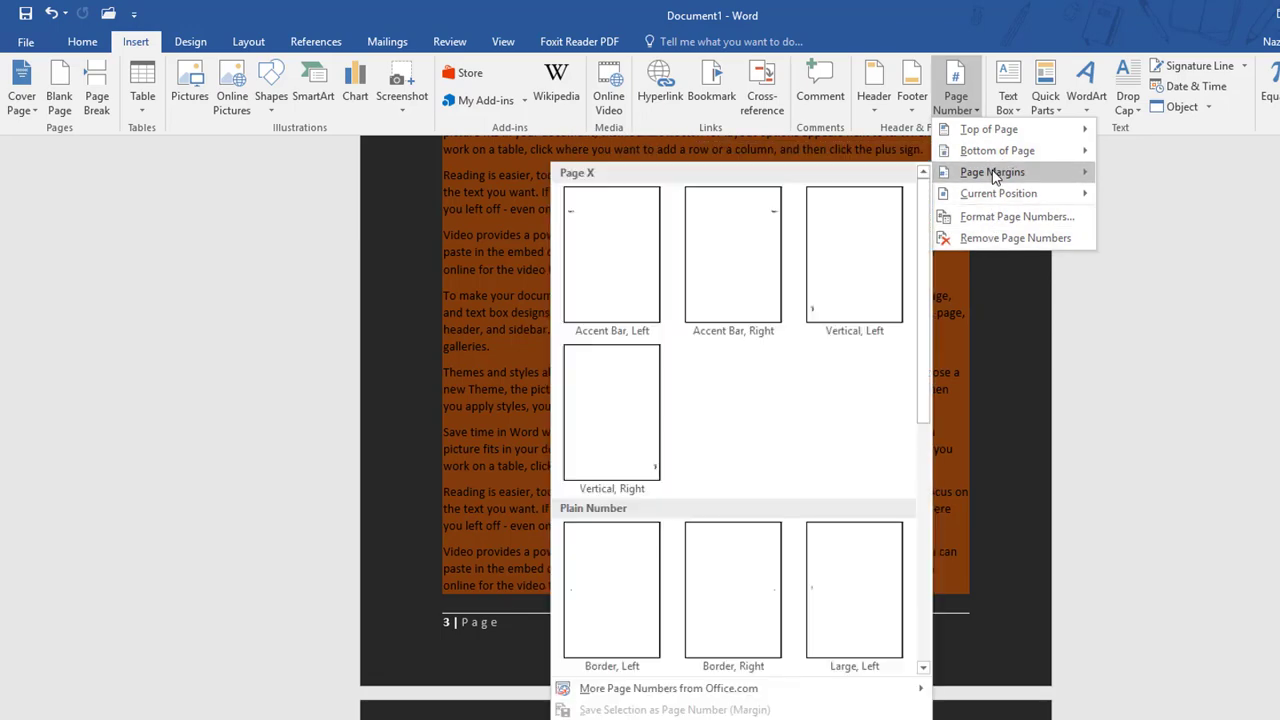
pyautogui.scroll(-3, 830, 625)
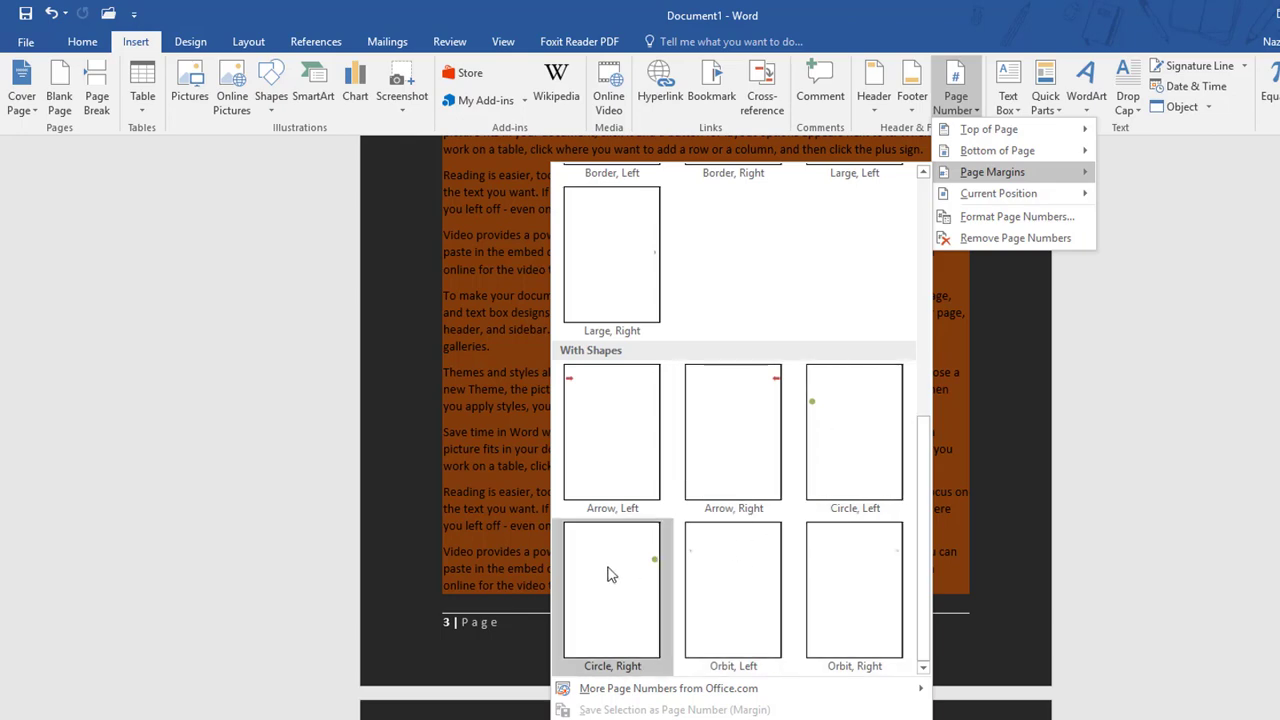
pyautogui.click(647, 587)
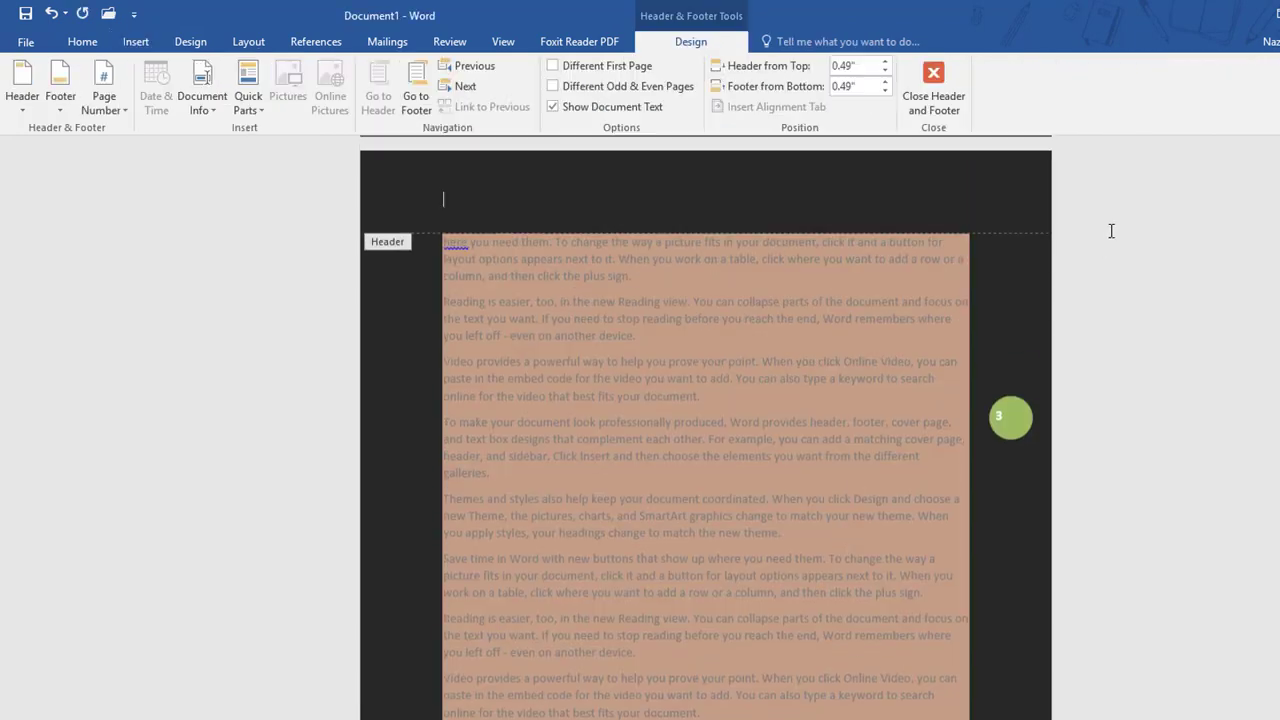
pyautogui.click(954, 75)
pyautogui.scroll(-5, 992, 402)
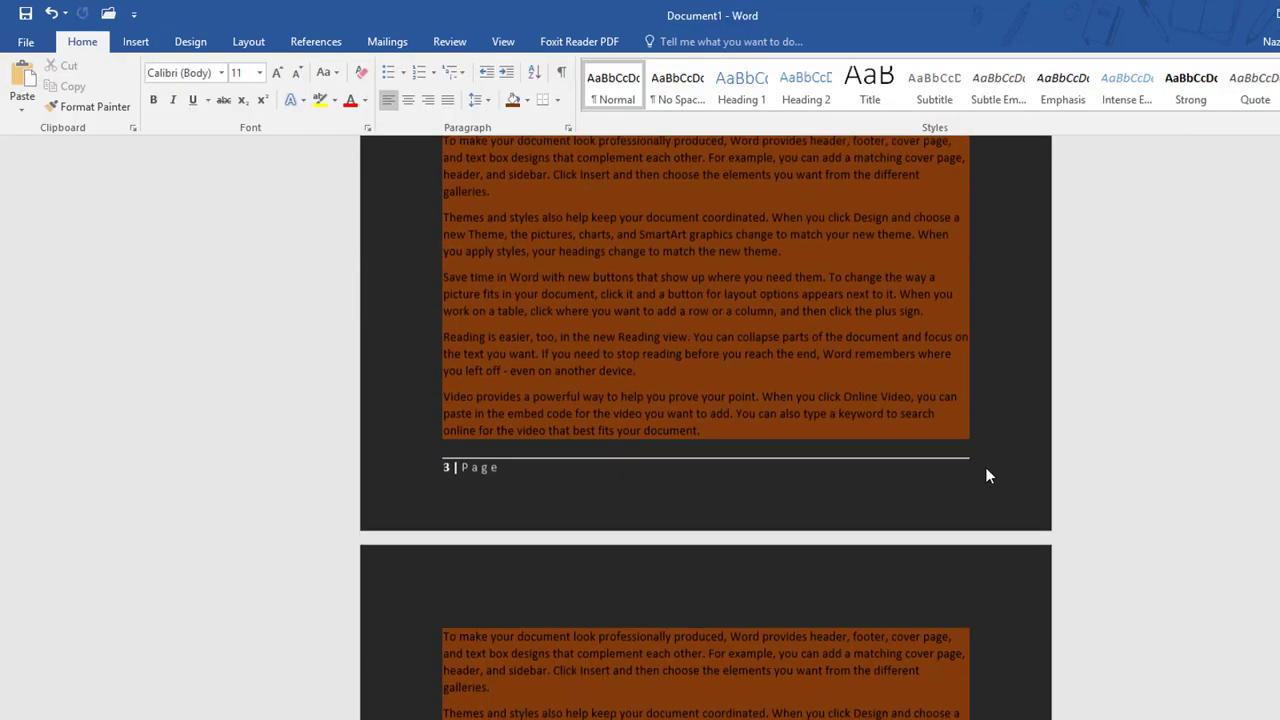
pyautogui.scroll(-3, 995, 430)
pyautogui.scroll(-1, 983, 446)
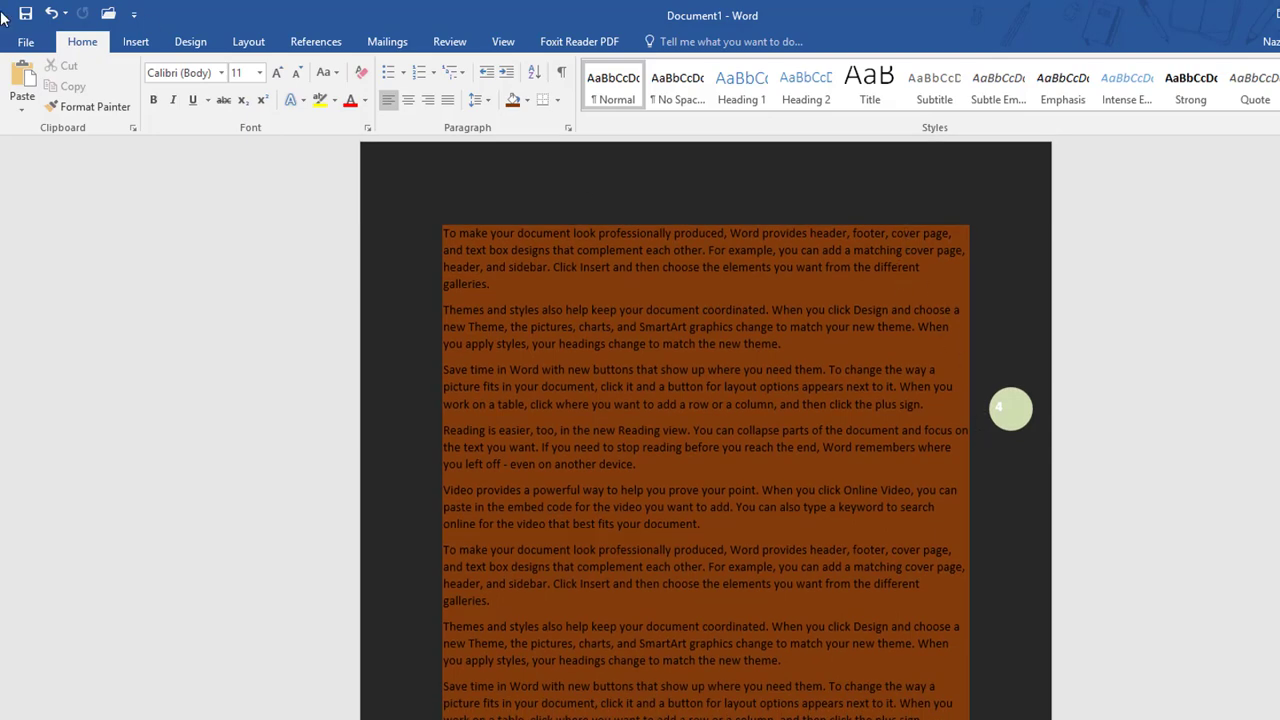
# Format the page numbers as A, B, C letters
pyautogui.click(136, 41)
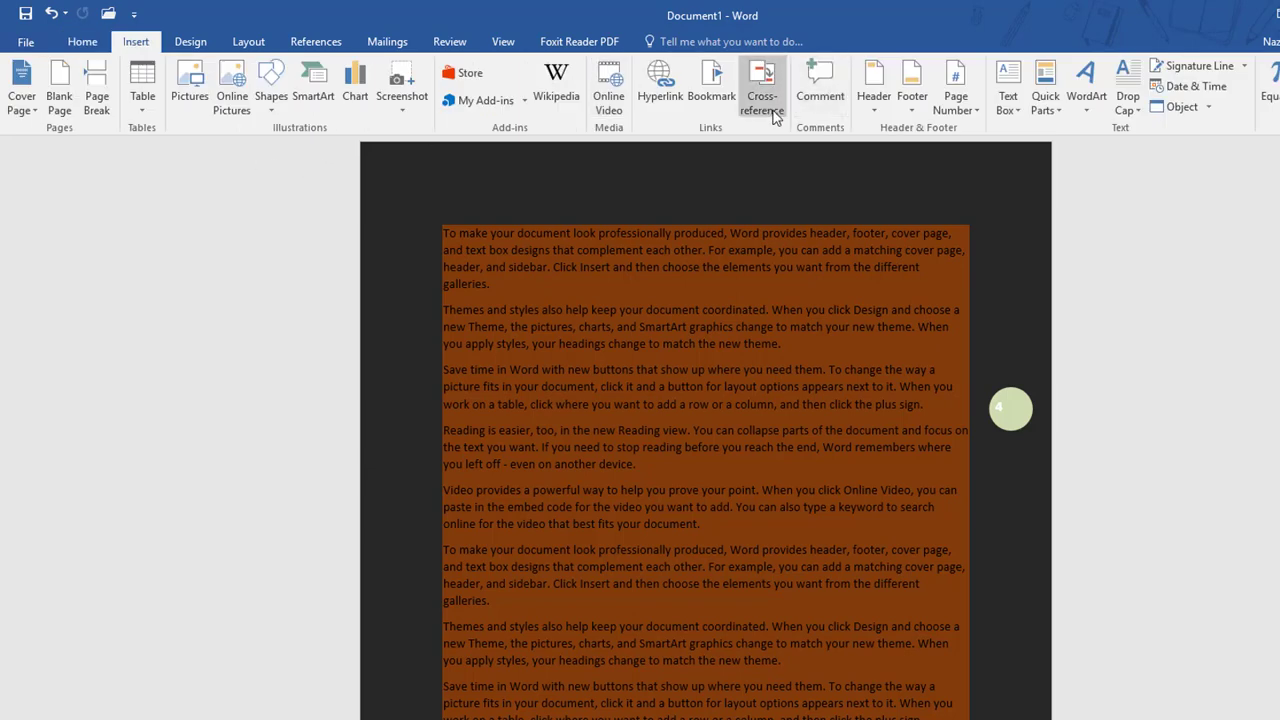
pyautogui.click(975, 108)
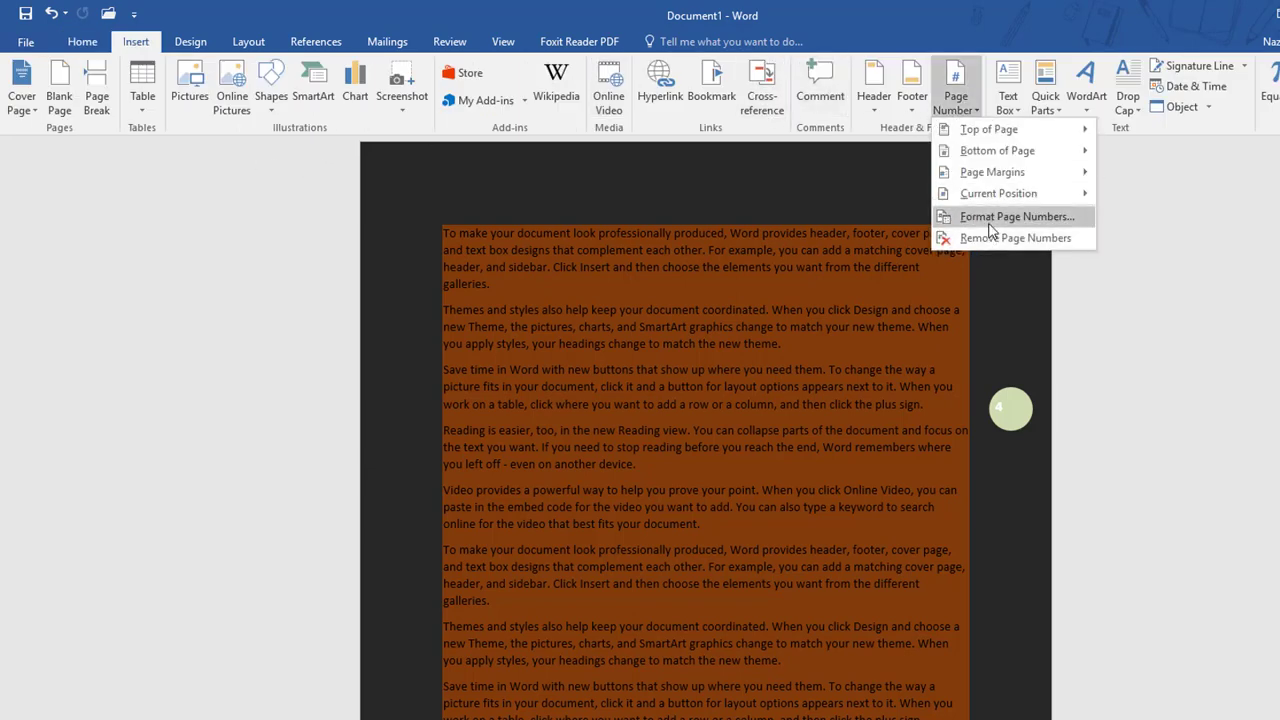
pyautogui.click(991, 228)
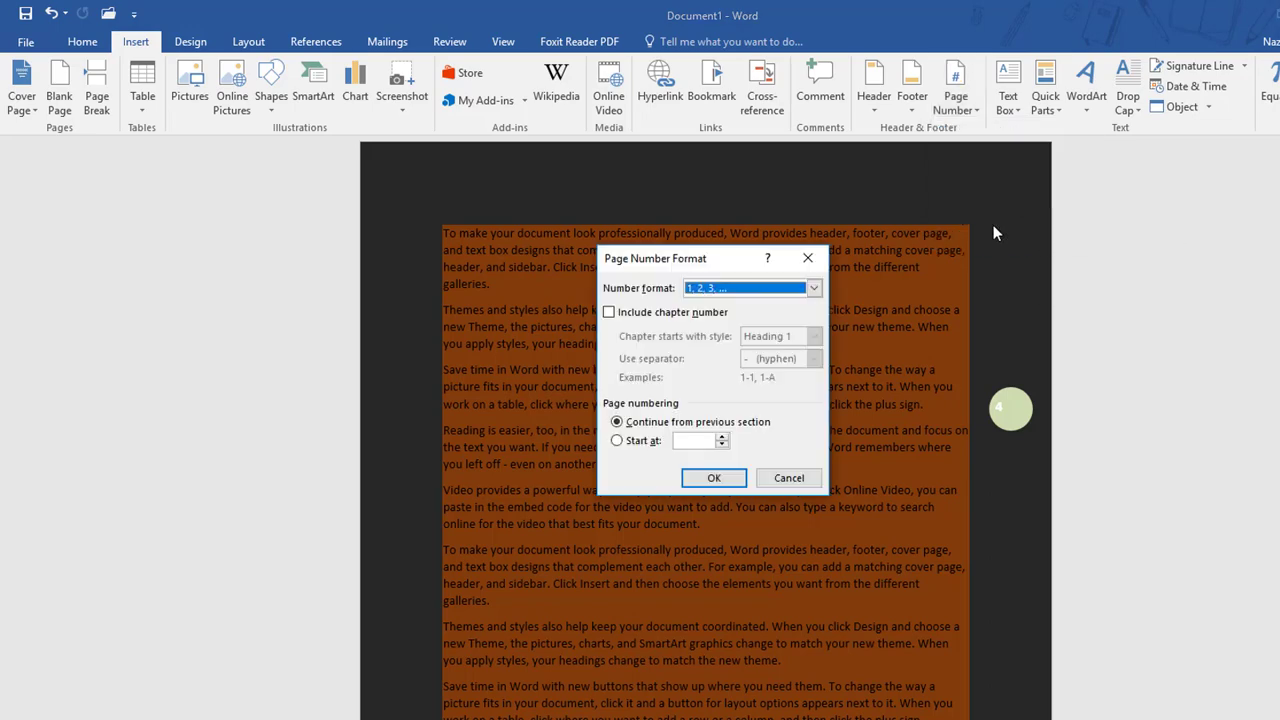
pyautogui.click(776, 290)
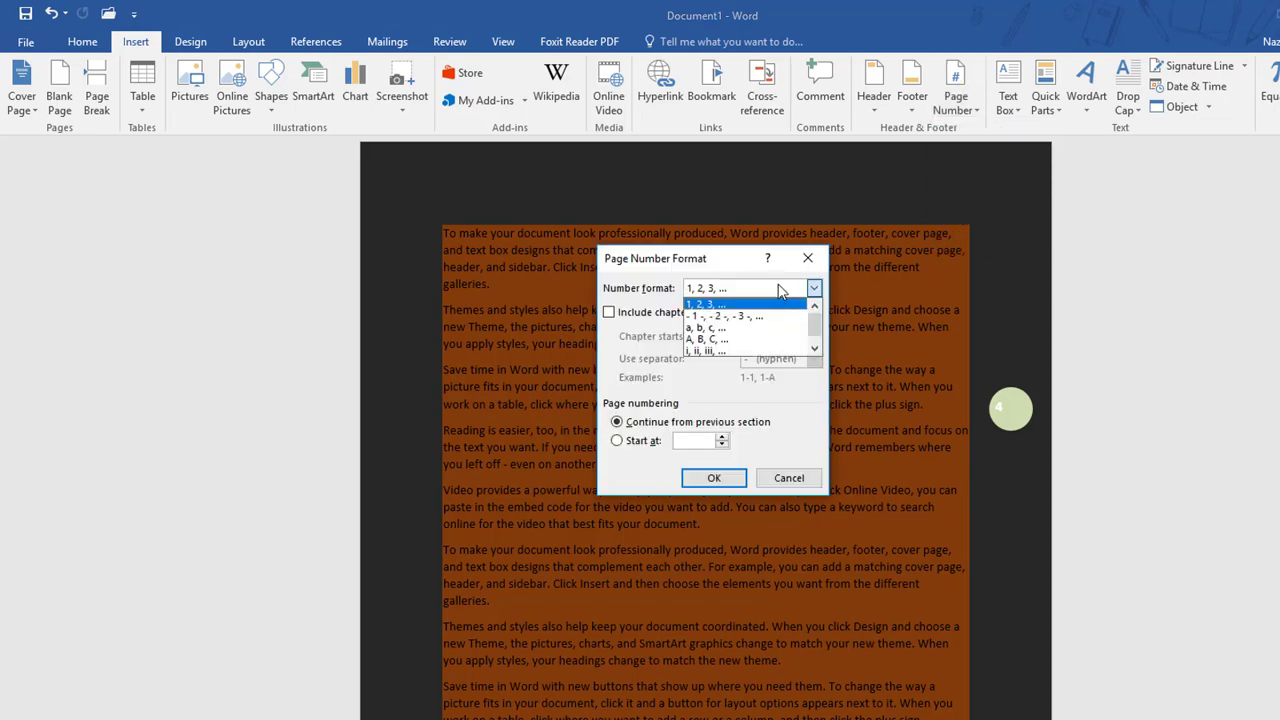
pyautogui.click(745, 335)
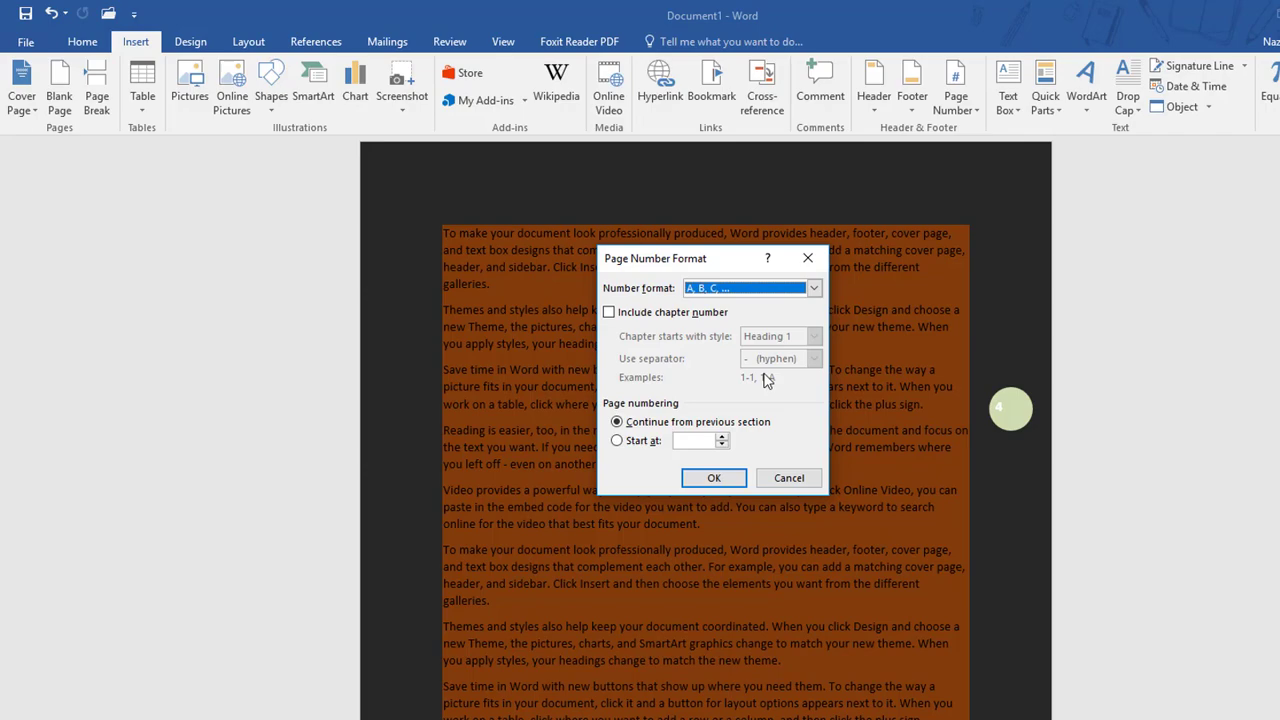
pyautogui.click(714, 478)
# Change the page number format to uppercase Roman numerals I, II, III
pyautogui.scroll(-10, 985, 431)
pyautogui.scroll(-10, 985, 431)
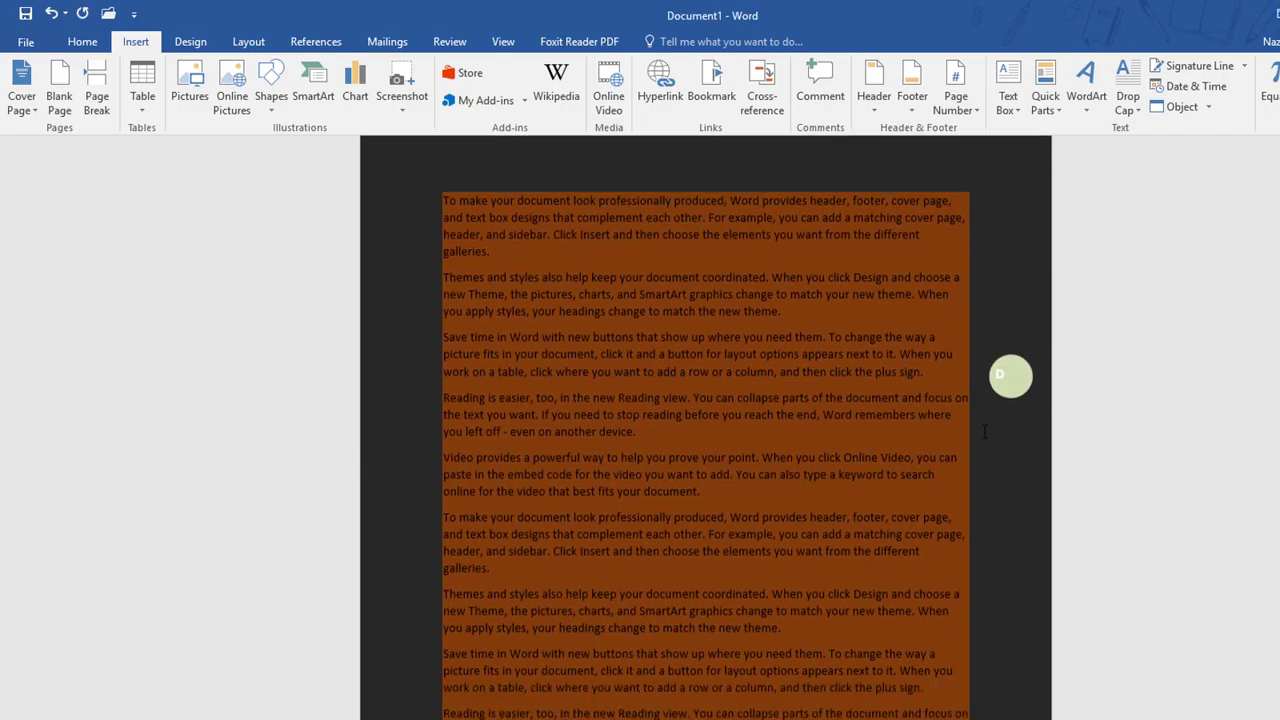
pyautogui.scroll(-5, 985, 431)
pyautogui.scroll(-10, 985, 431)
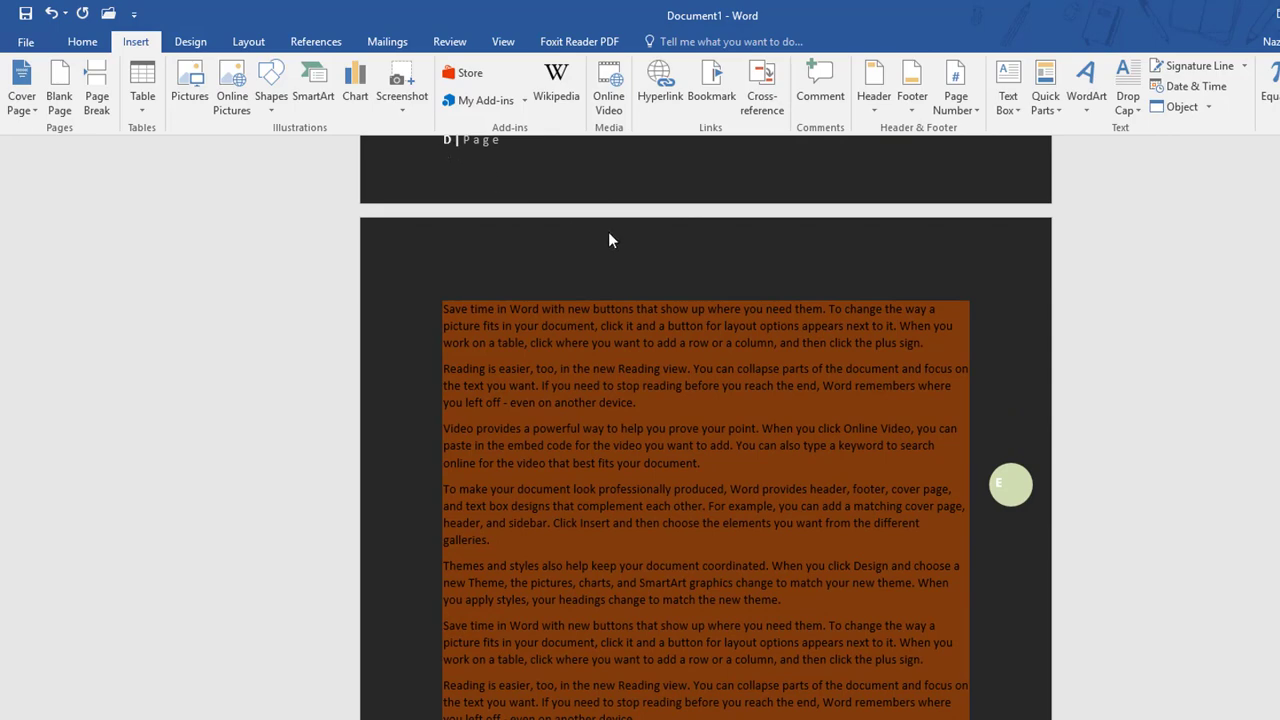
pyautogui.click(956, 95)
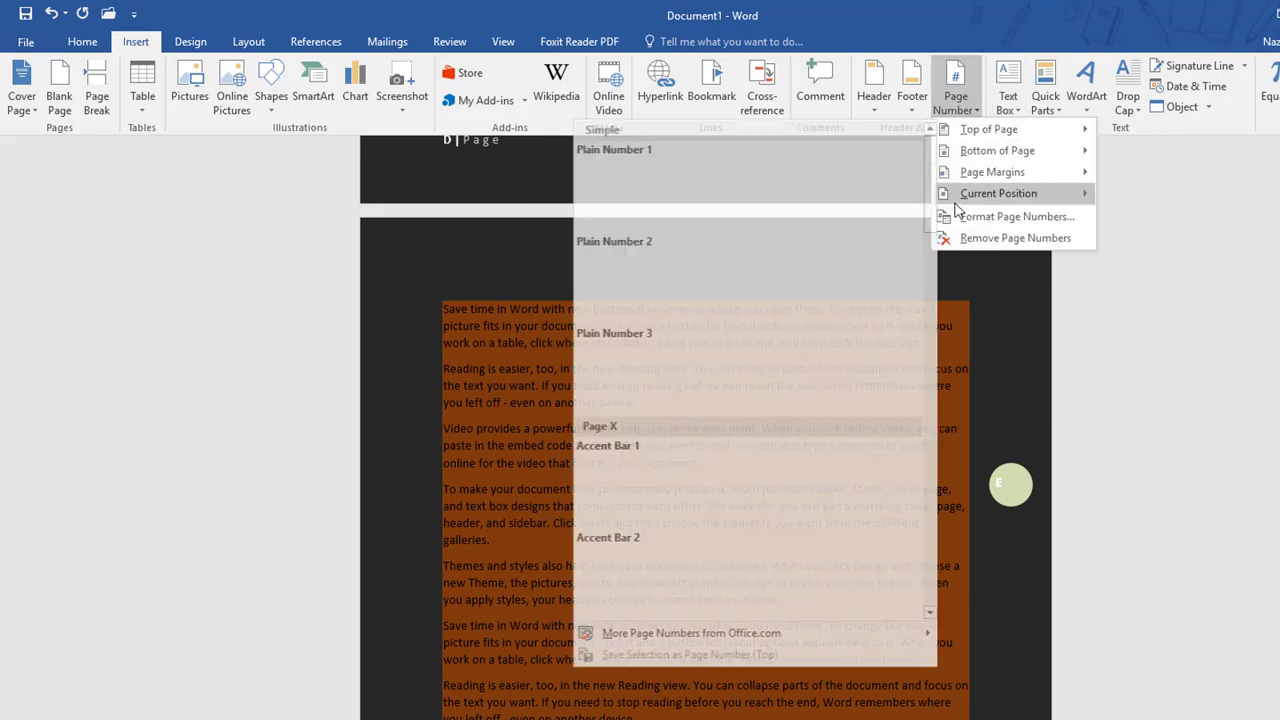
pyautogui.click(1010, 216)
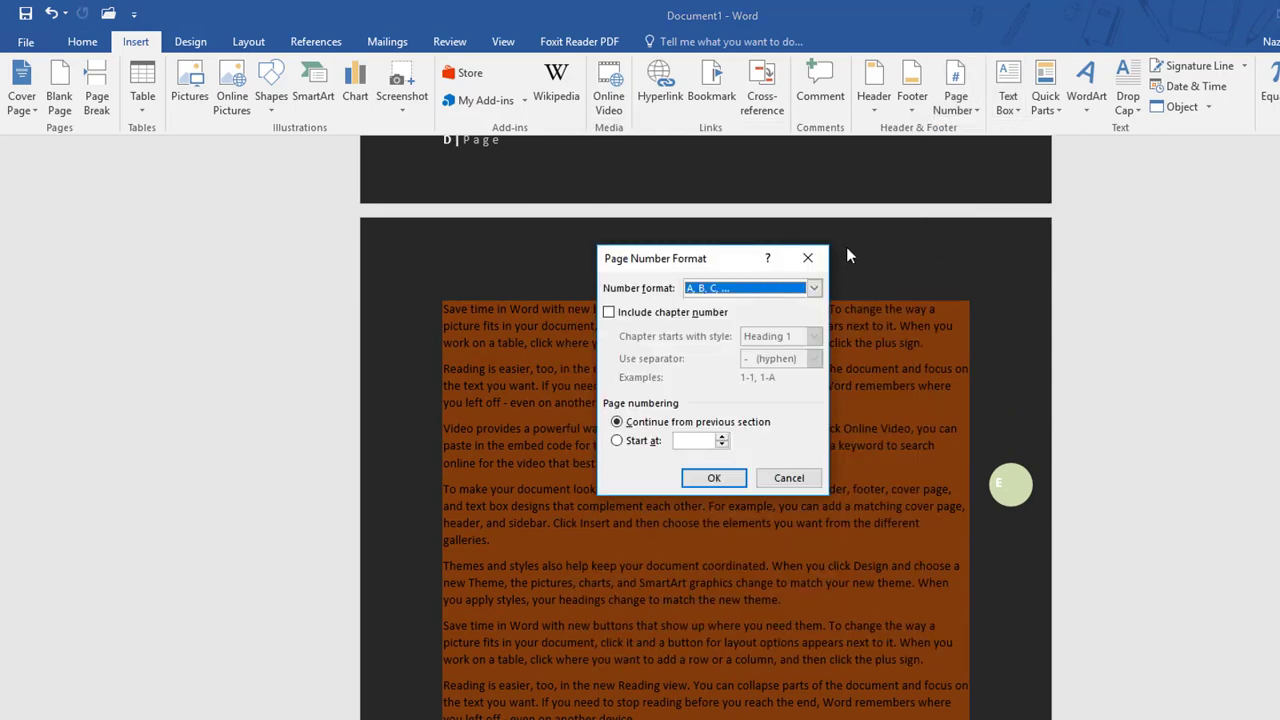
pyautogui.click(744, 290)
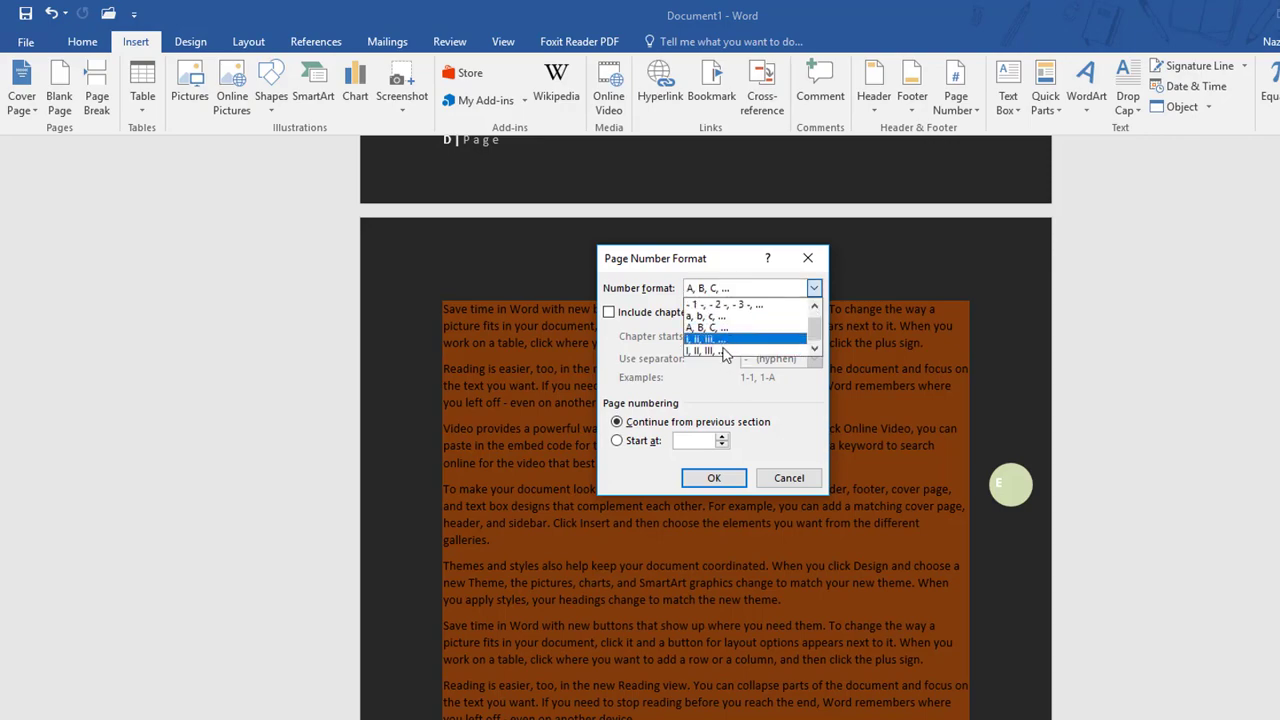
pyautogui.click(720, 351)
pyautogui.click(714, 477)
pyautogui.scroll(-5, 701, 483)
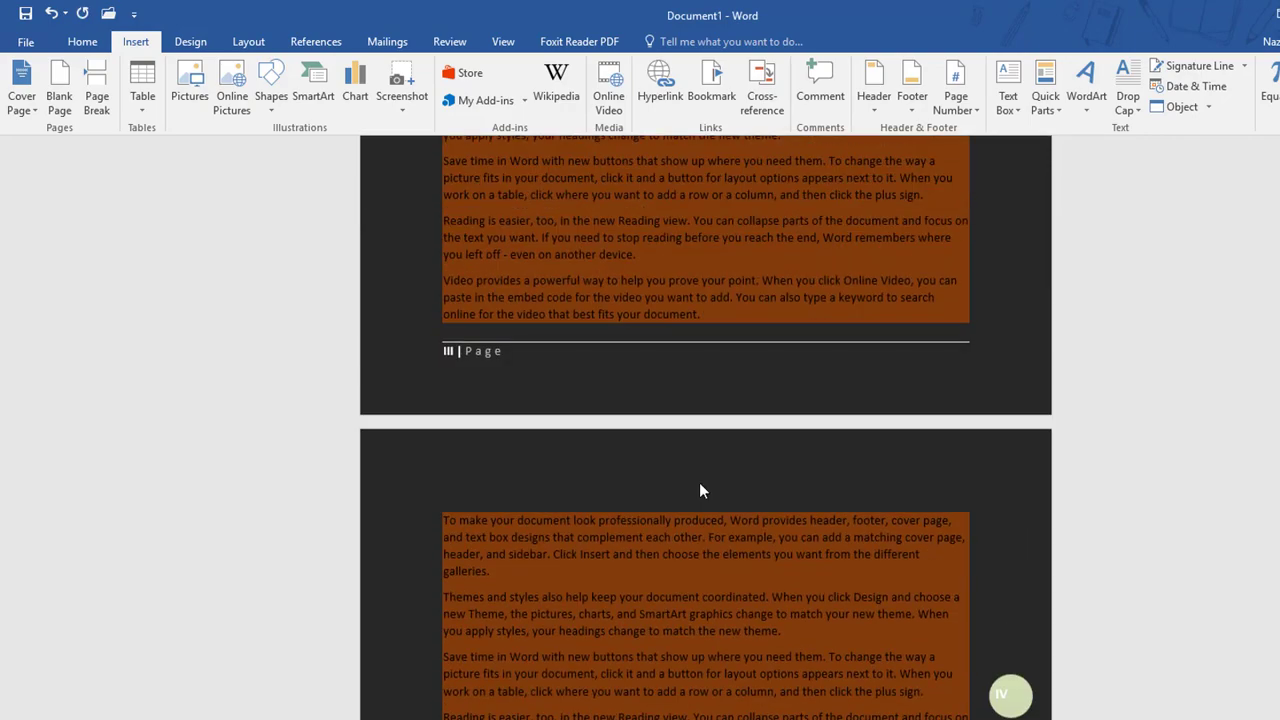
pyautogui.scroll(-2, 700, 480)
pyautogui.scroll(-2, 705, 472)
pyautogui.scroll(-2, 708, 466)
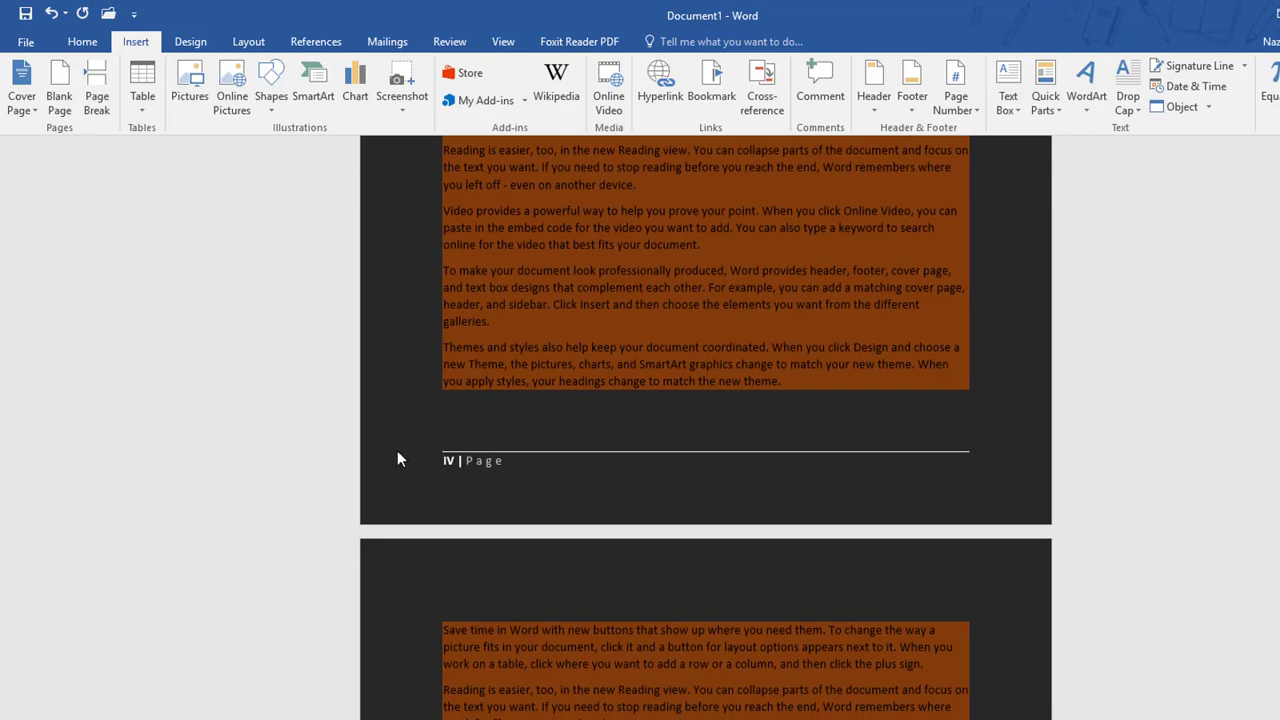
pyautogui.scroll(-2, 397, 459)
pyautogui.scroll(-2, 500, 450)
pyautogui.scroll(-2, 579, 446)
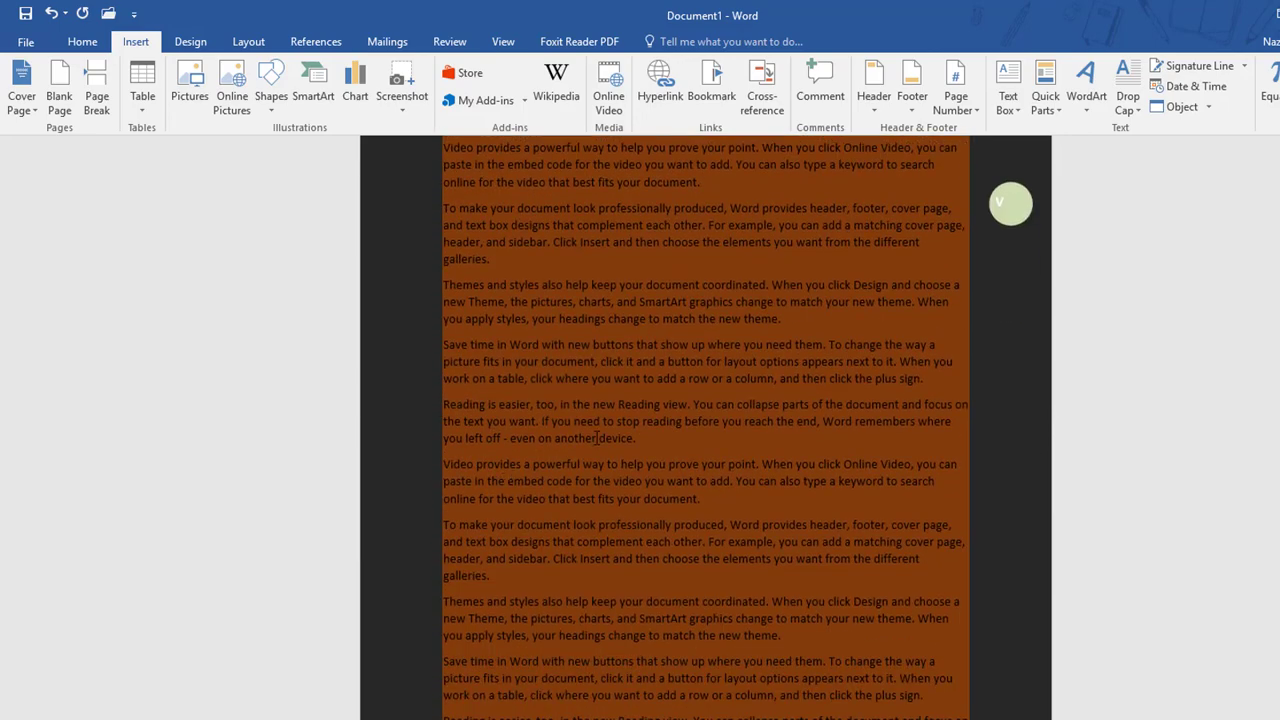